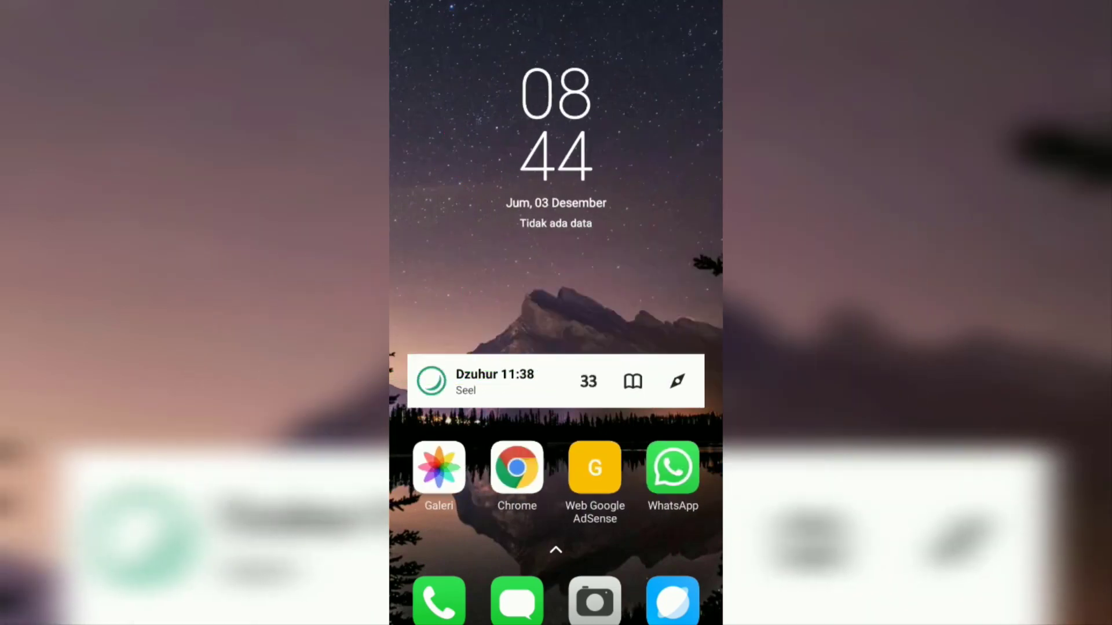
Open the hillside photo of the woman in the hat in Gallery's crop editor
left_click(439, 467)
scroll(652, 521, "down", 1)
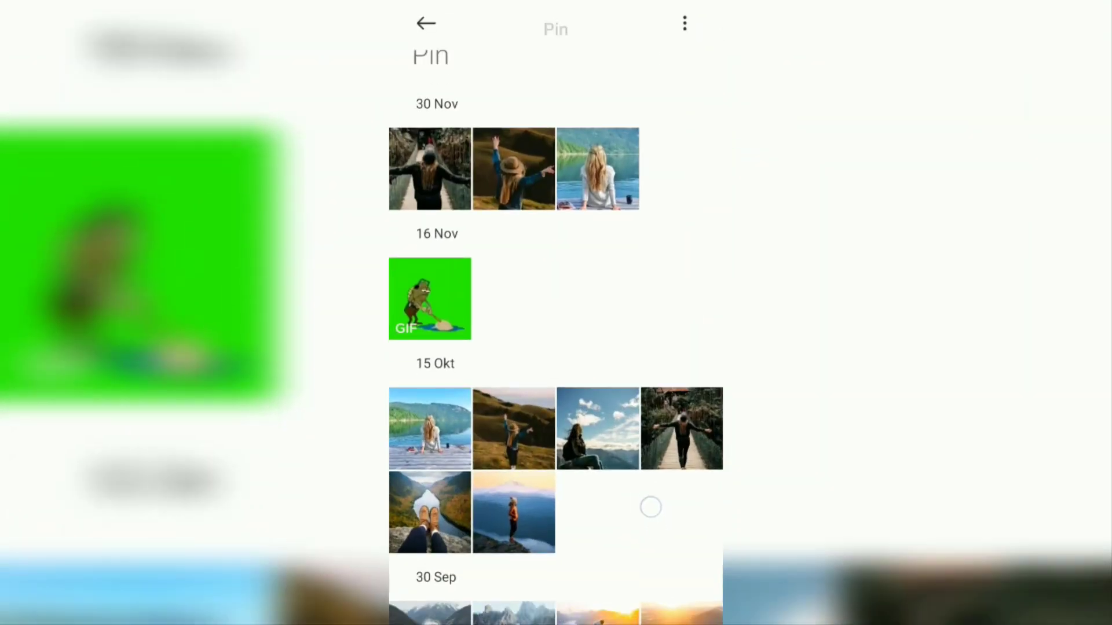
scroll(651, 521, "up", 1)
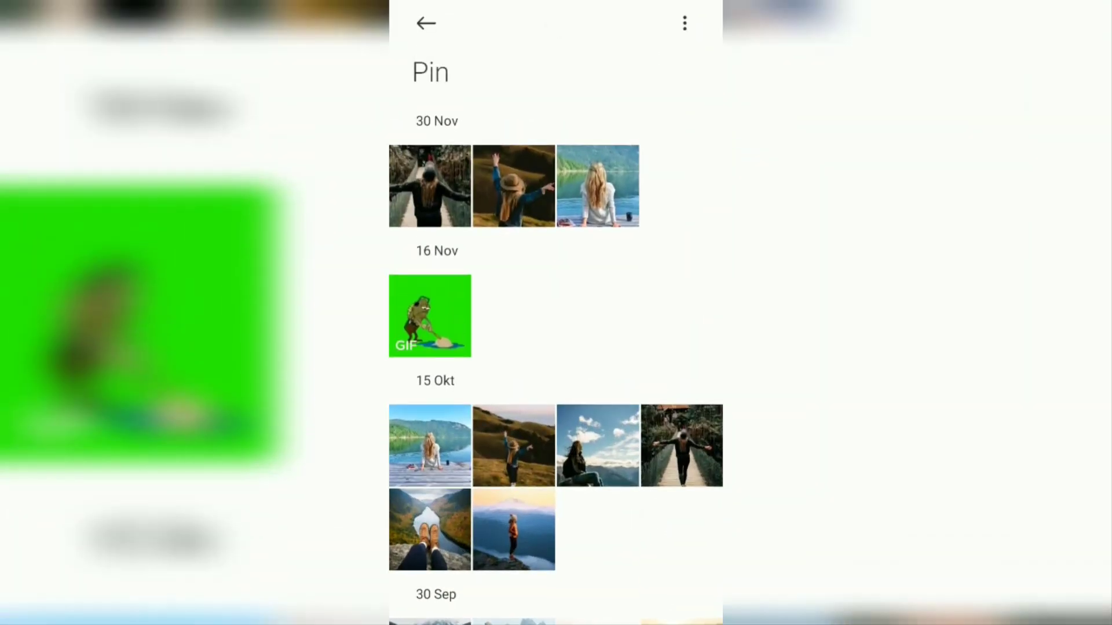
left_click(510, 453)
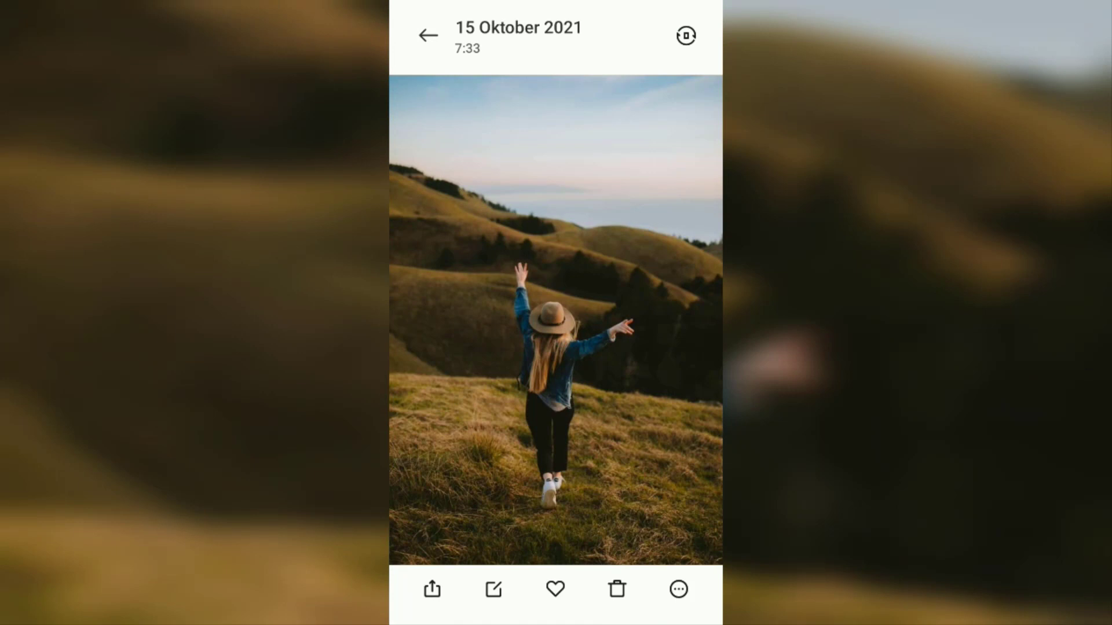
left_click(494, 590)
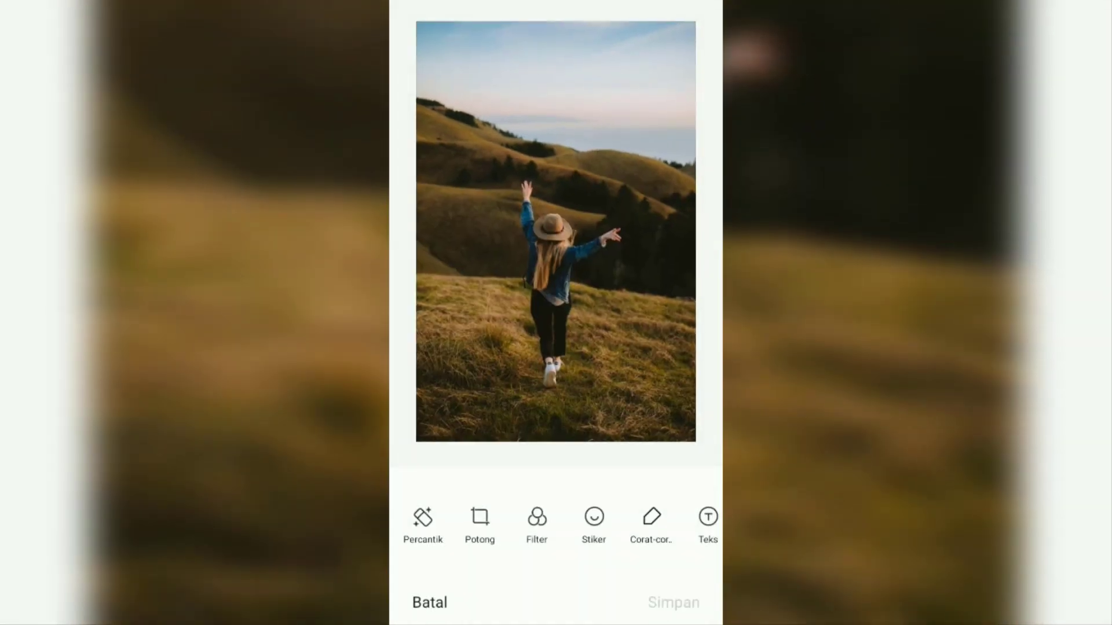
left_click(479, 524)
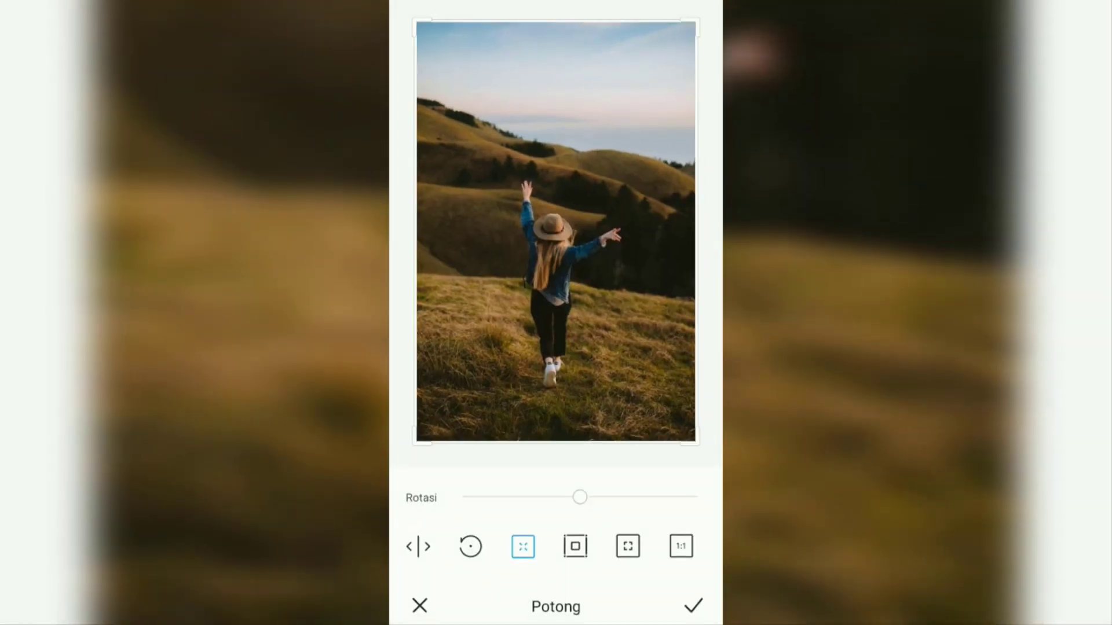
scroll(557, 547, "right", 5)
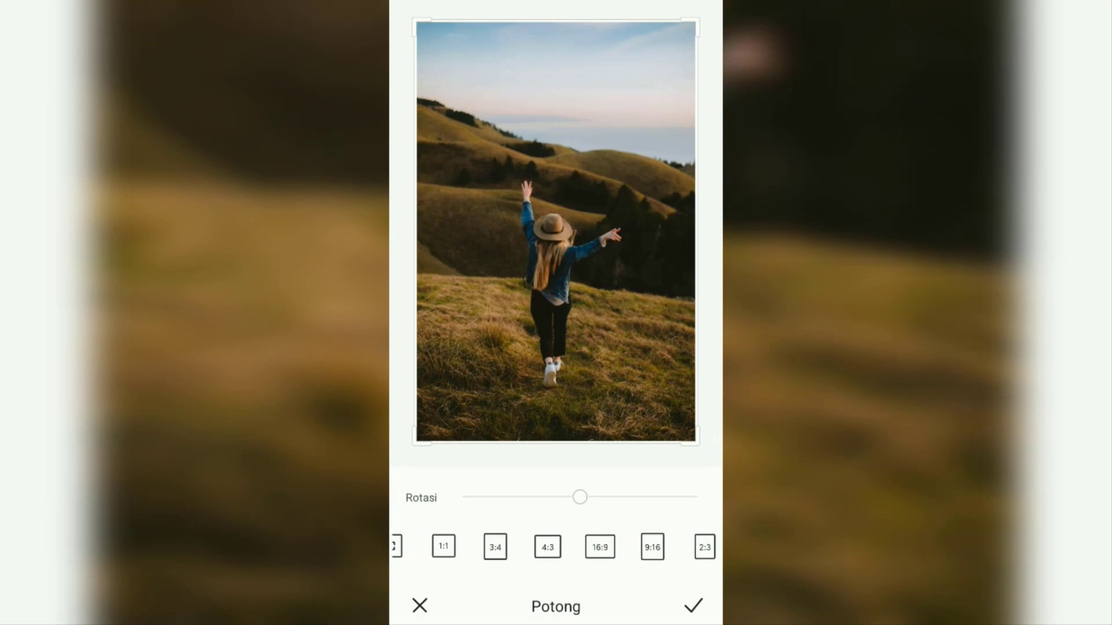
Crop it to 9:16, tightening top and bottom edges around the woman, and apply
left_click(588, 546)
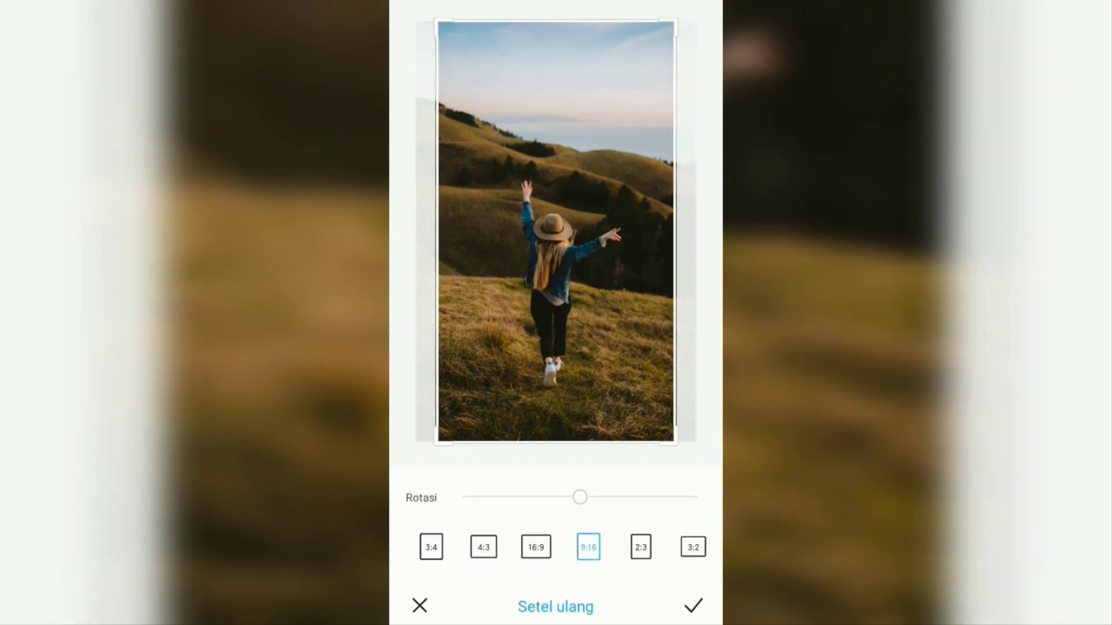
left_click_drag(575, 442, 604, 390)
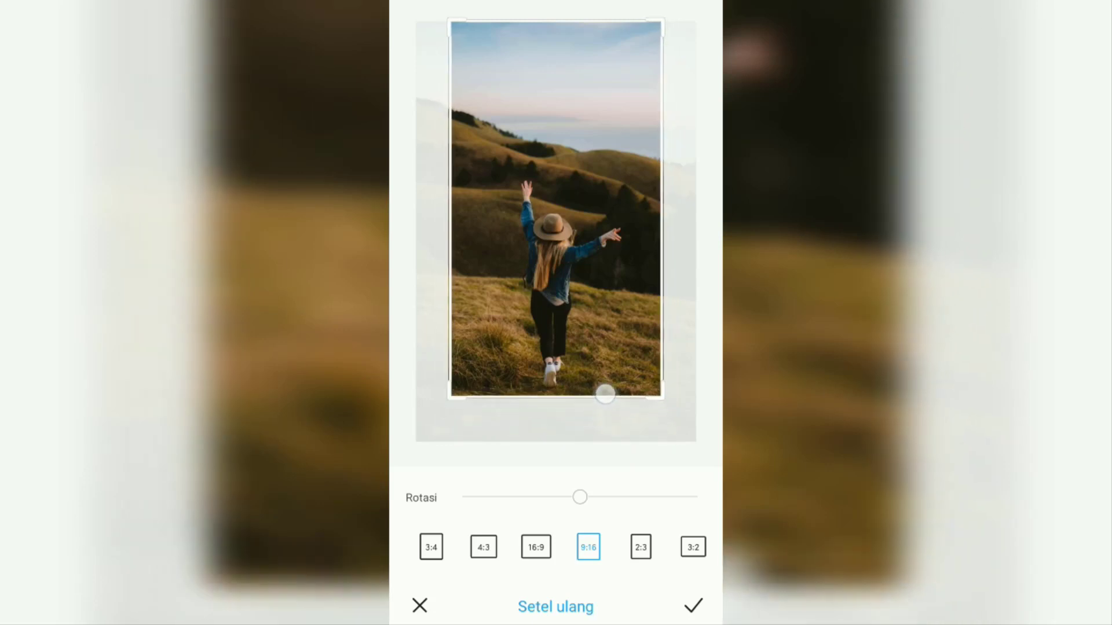
left_click_drag(604, 390, 611, 389)
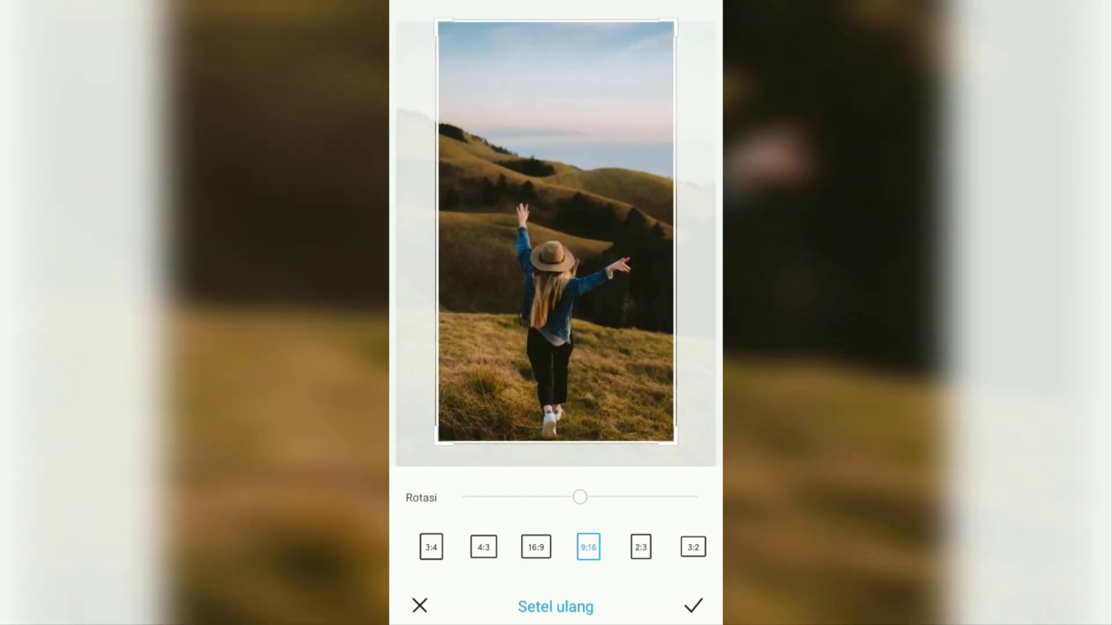
left_click_drag(568, 30, 574, 126)
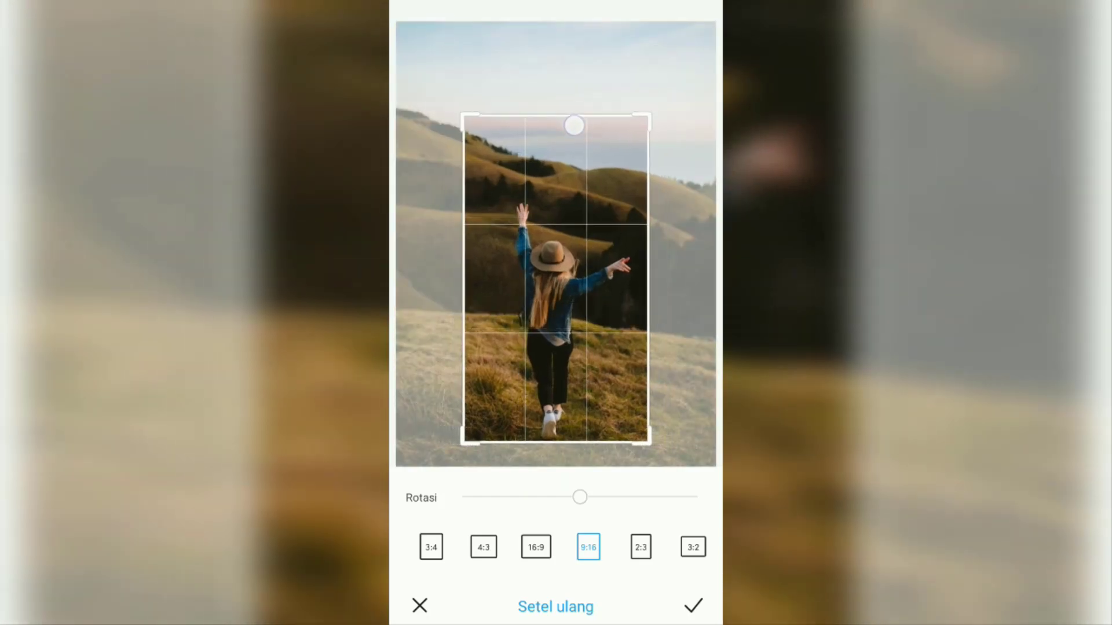
left_click_drag(574, 126, 575, 133)
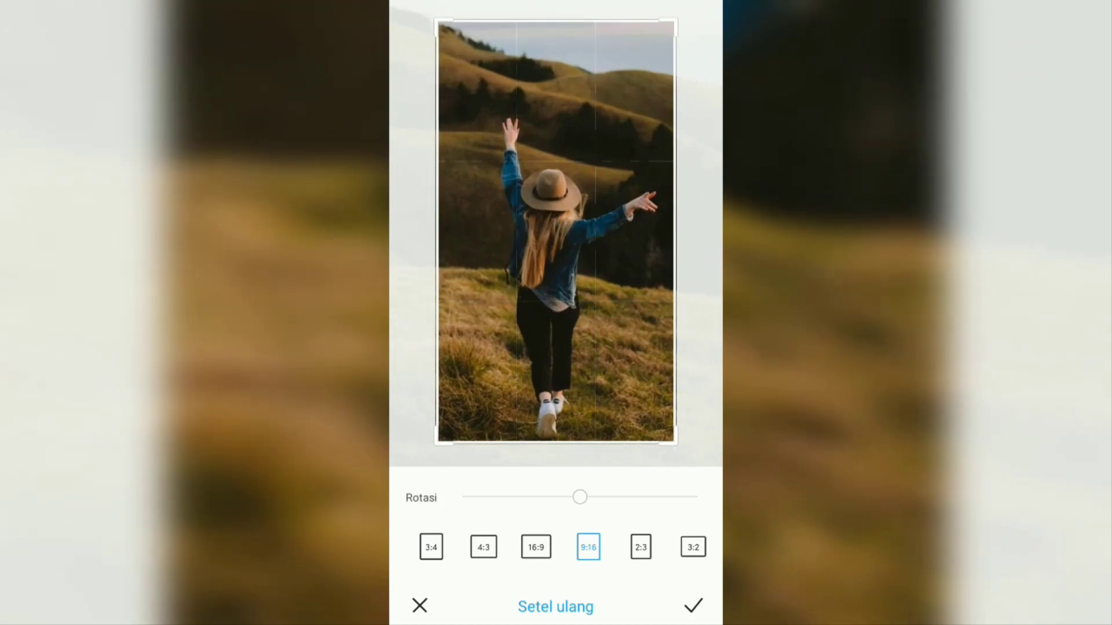
left_click(693, 606)
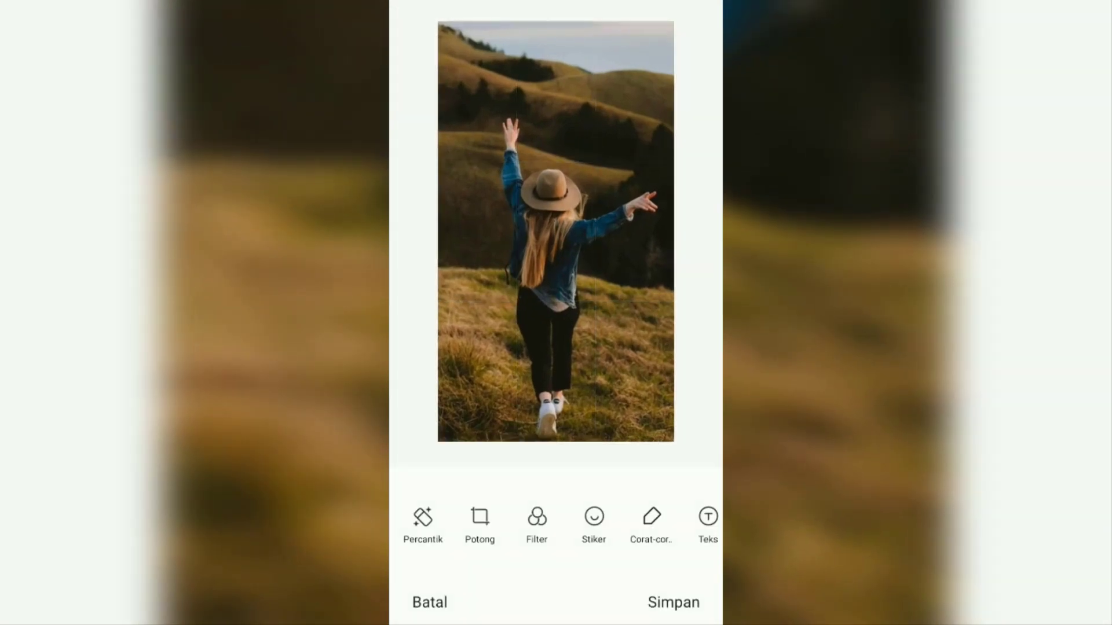
Save the cropped photo and launch CapCut from the home screen
left_click(678, 604)
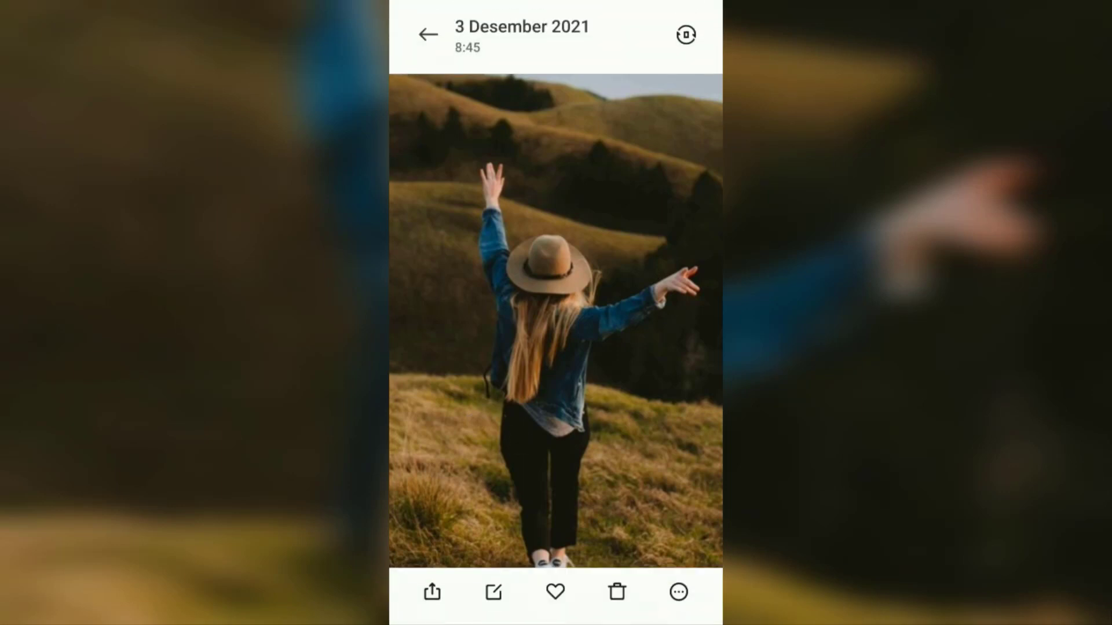
key("super")
left_click_drag(557, 522, 556, 261)
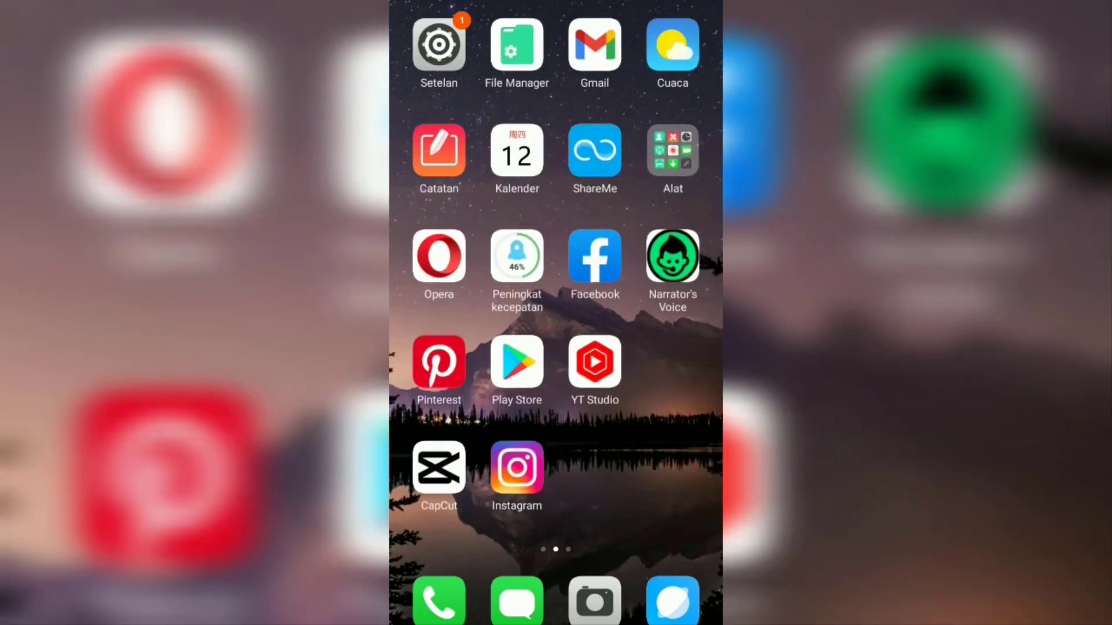
left_click(439, 469)
Start a new CapCut project and select the four portrait photos
left_click(509, 118)
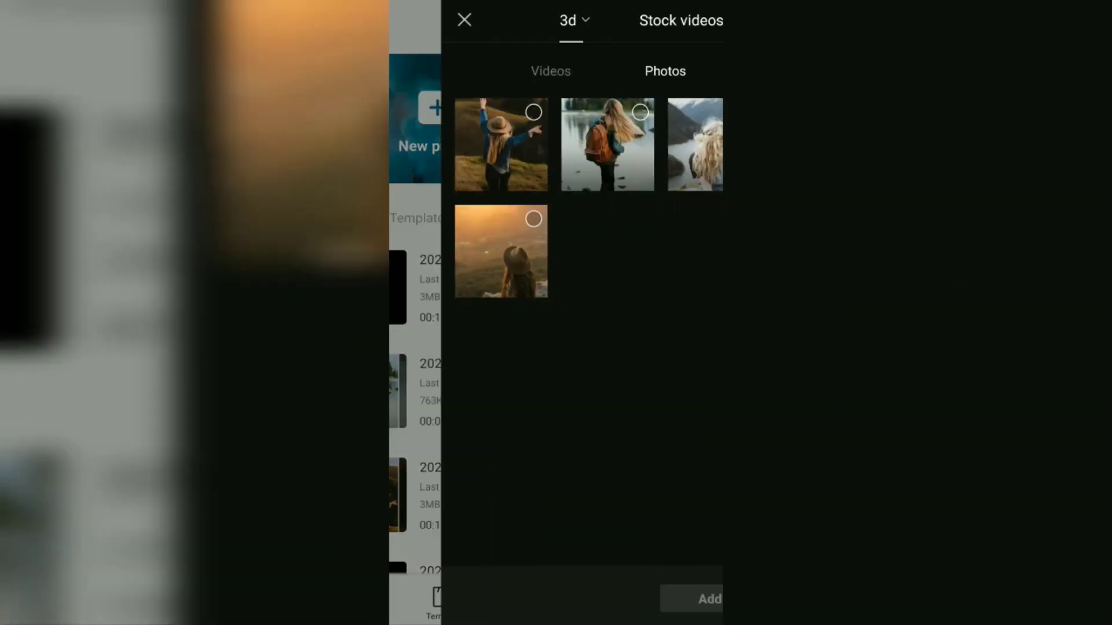
left_click(694, 112)
left_click(482, 113)
left_click(482, 220)
left_click(588, 112)
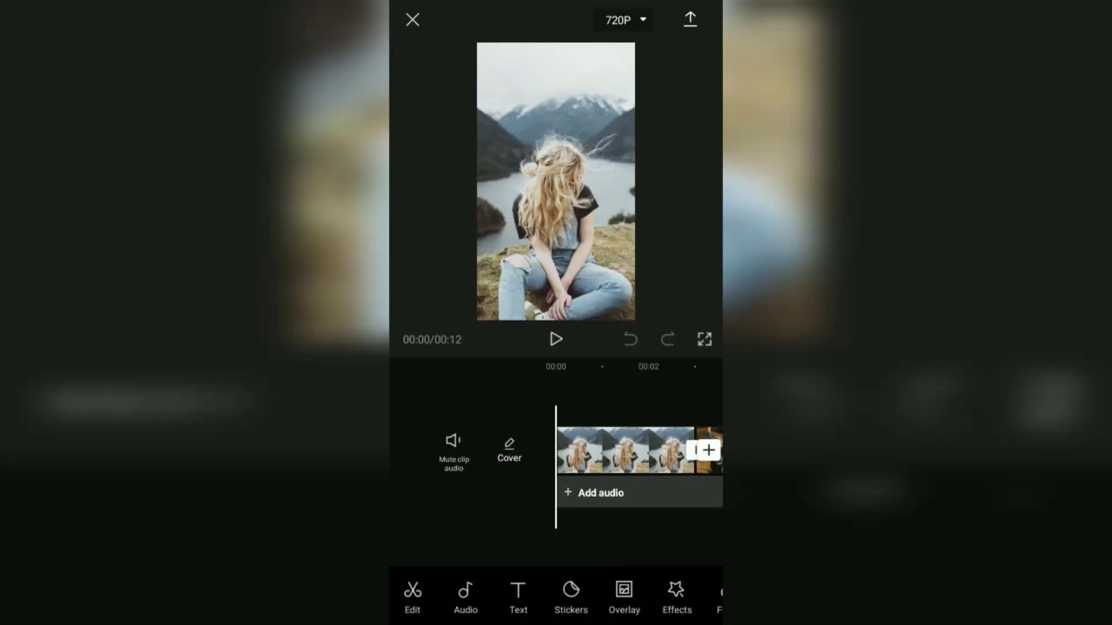
left_click(580, 493)
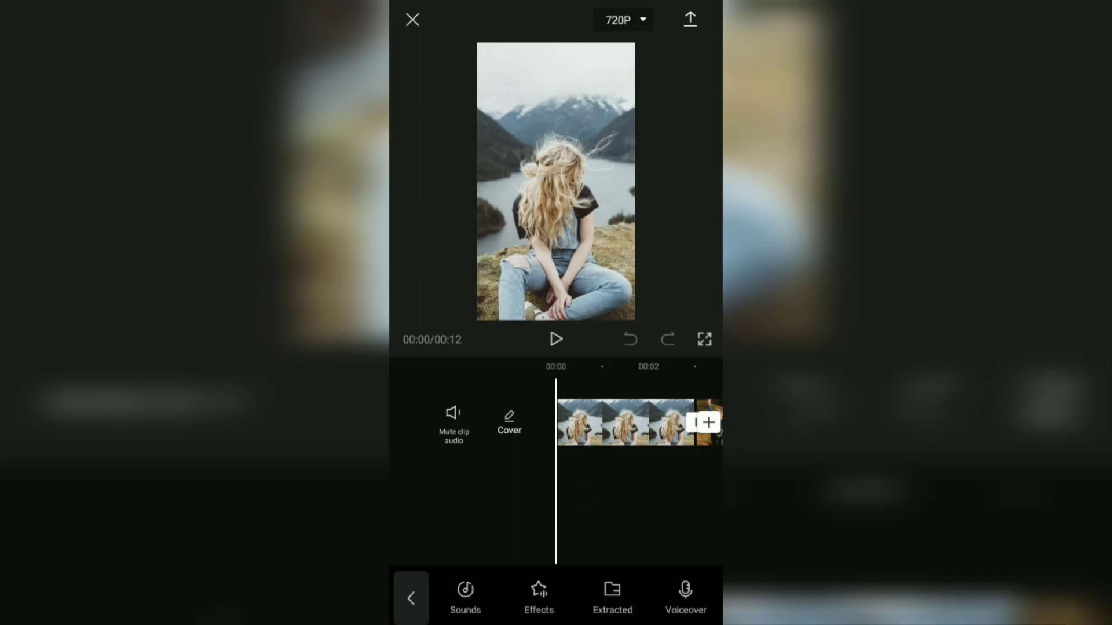
left_click(465, 595)
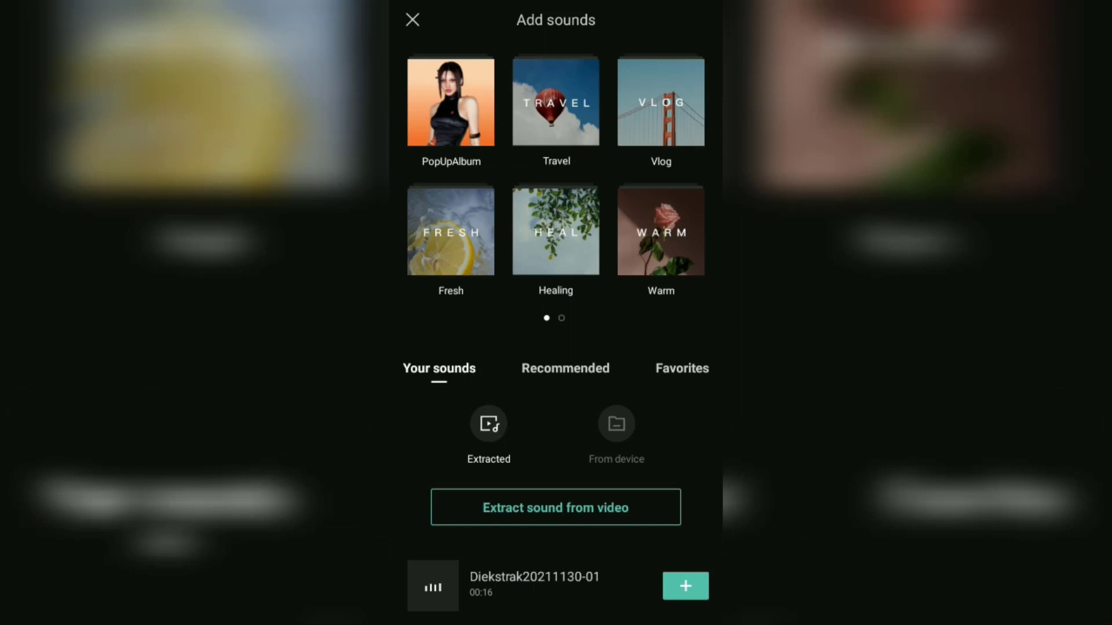
left_click(685, 586)
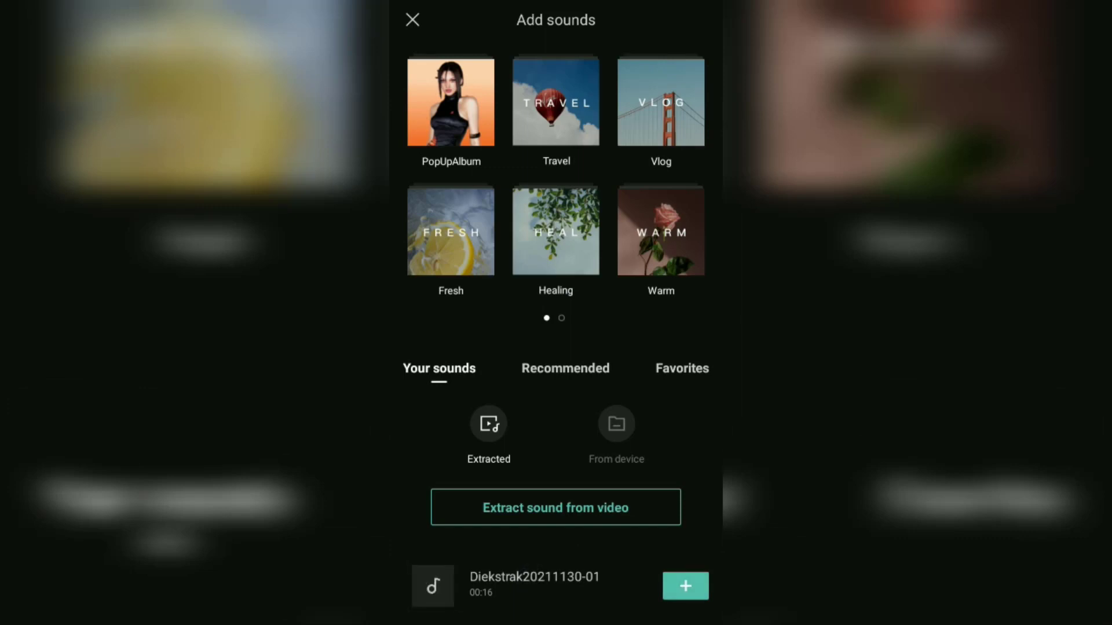
left_click(685, 586)
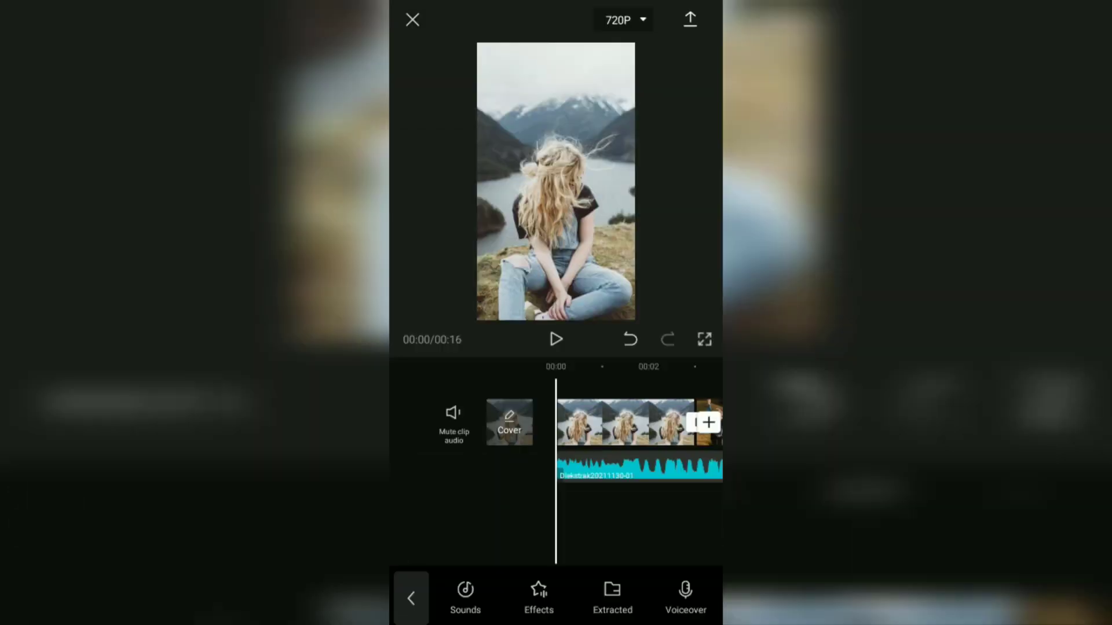
mouse_move(540, 520)
left_mouse_down()
mouse_move(531, 515)
mouse_move(581, 541)
mouse_move(559, 531)
mouse_move(638, 524)
left_mouse_up()
Copy the first photo clip and trim the copy from 3.0 to 1.4 seconds
left_click(593, 422)
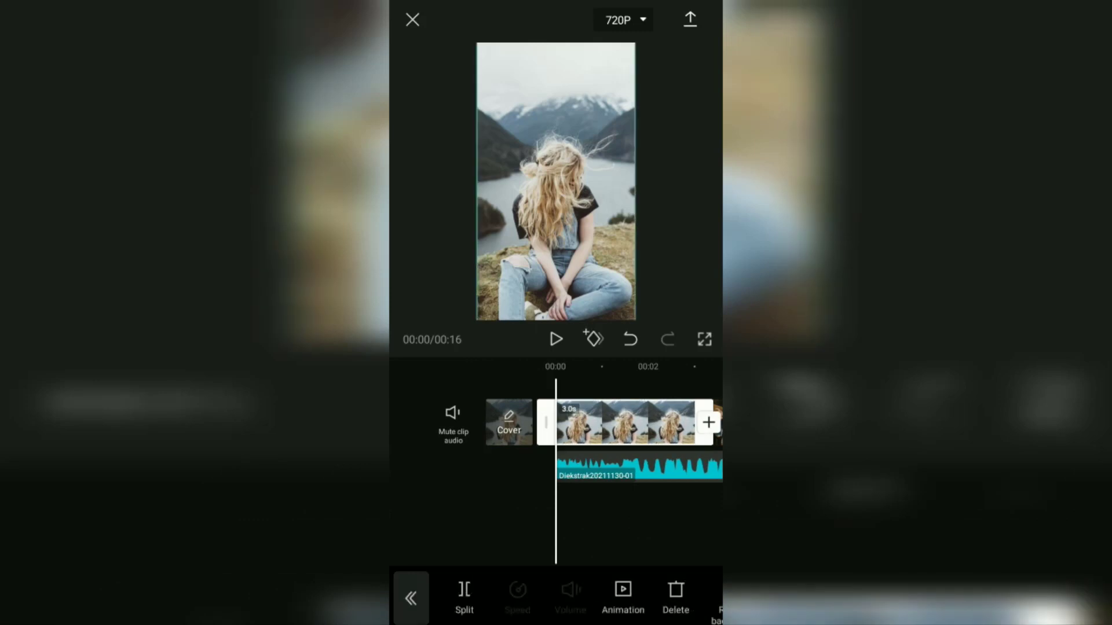
left_click_drag(556, 598, 458, 598)
left_click_drag(625, 599, 452, 600)
mouse_move(558, 606)
left_mouse_down()
mouse_move(452, 601)
mouse_move(472, 596)
left_mouse_up()
left_click(611, 593)
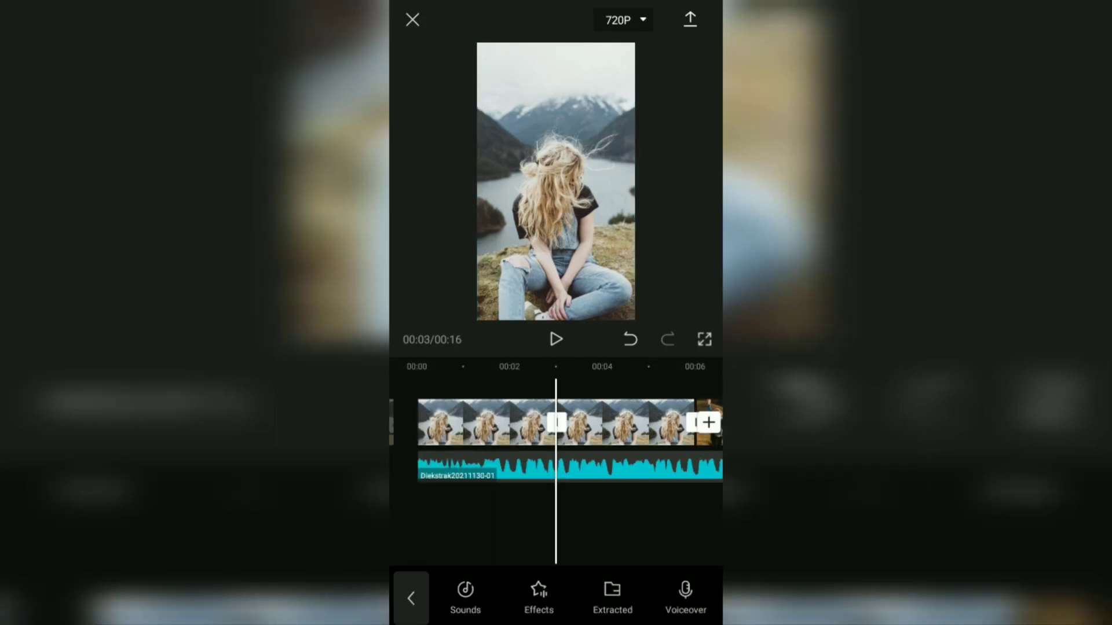
left_click_drag(612, 533, 656, 535)
left_click(510, 424)
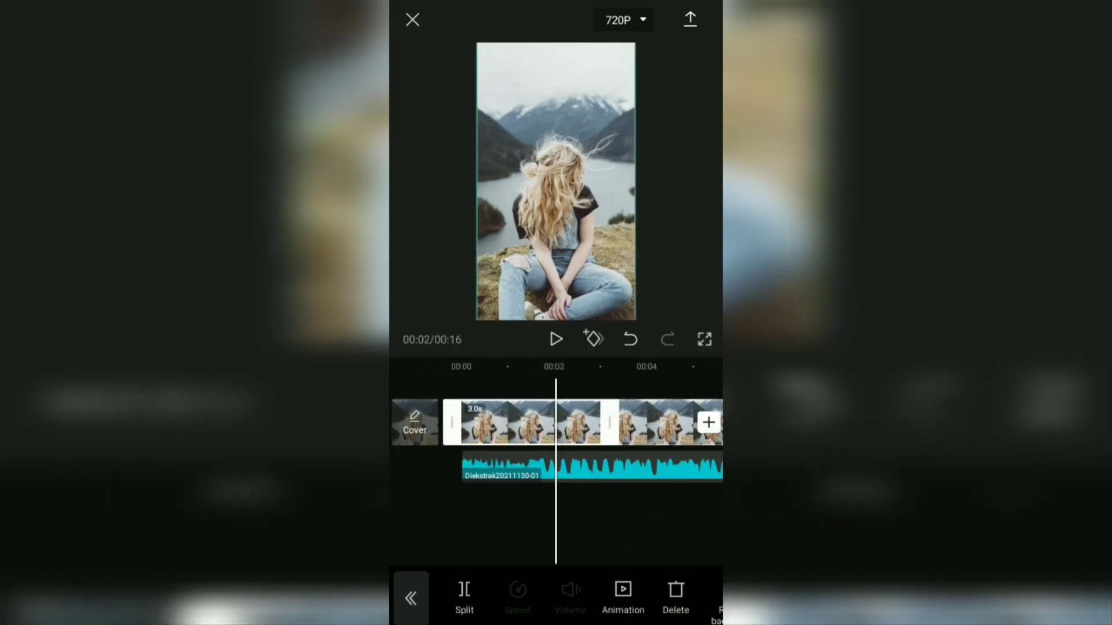
left_click_drag(613, 423, 519, 462)
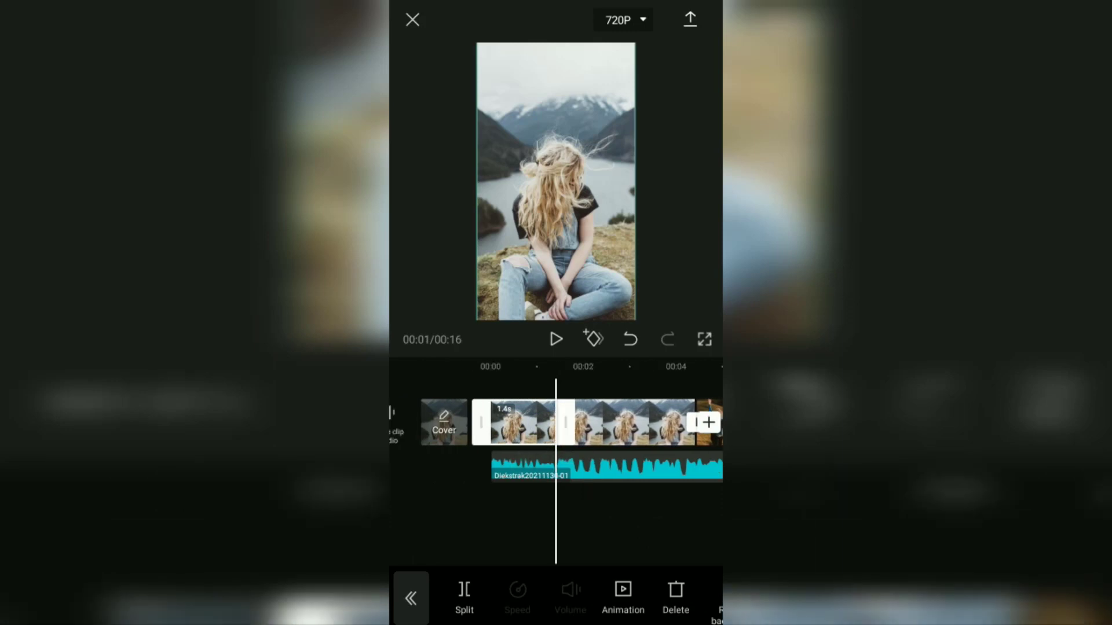
left_click(620, 516)
mouse_move(660, 516)
left_mouse_down()
mouse_move(598, 516)
mouse_move(622, 521)
left_mouse_up()
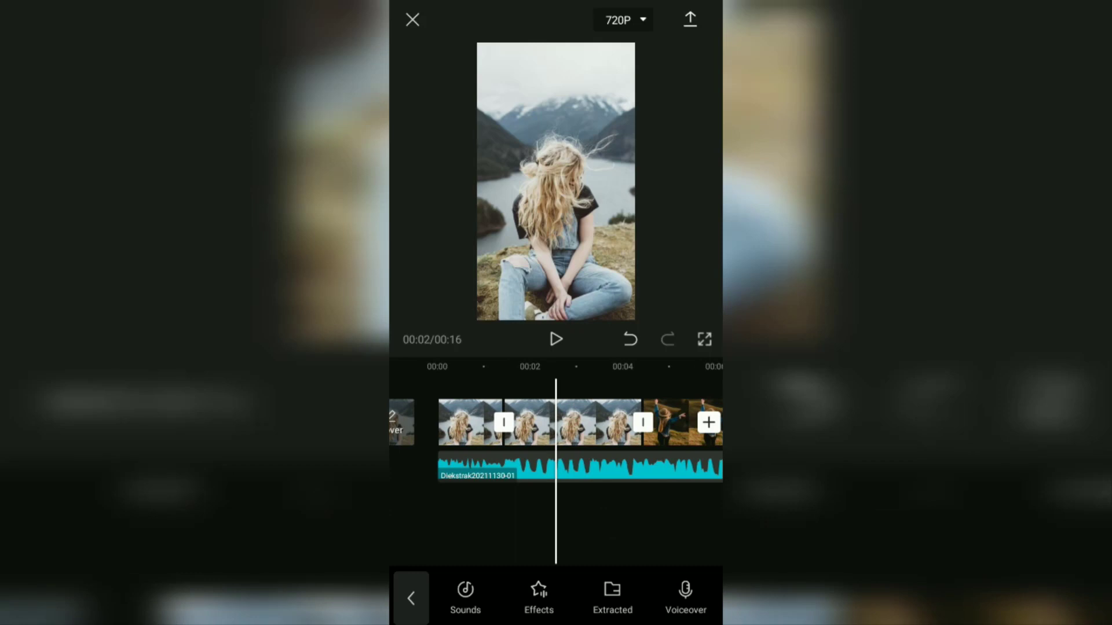
Apply the PopUpAlbum Style preset to the mountain lake clip
left_click(558, 421)
scroll(557, 598, "right", 5)
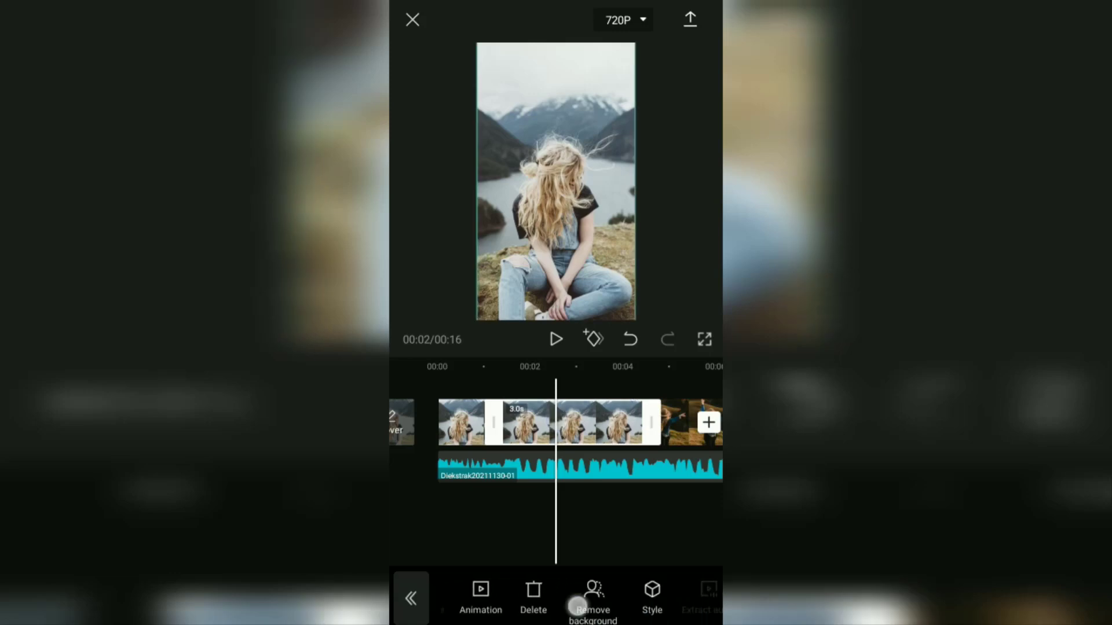
left_click(531, 597)
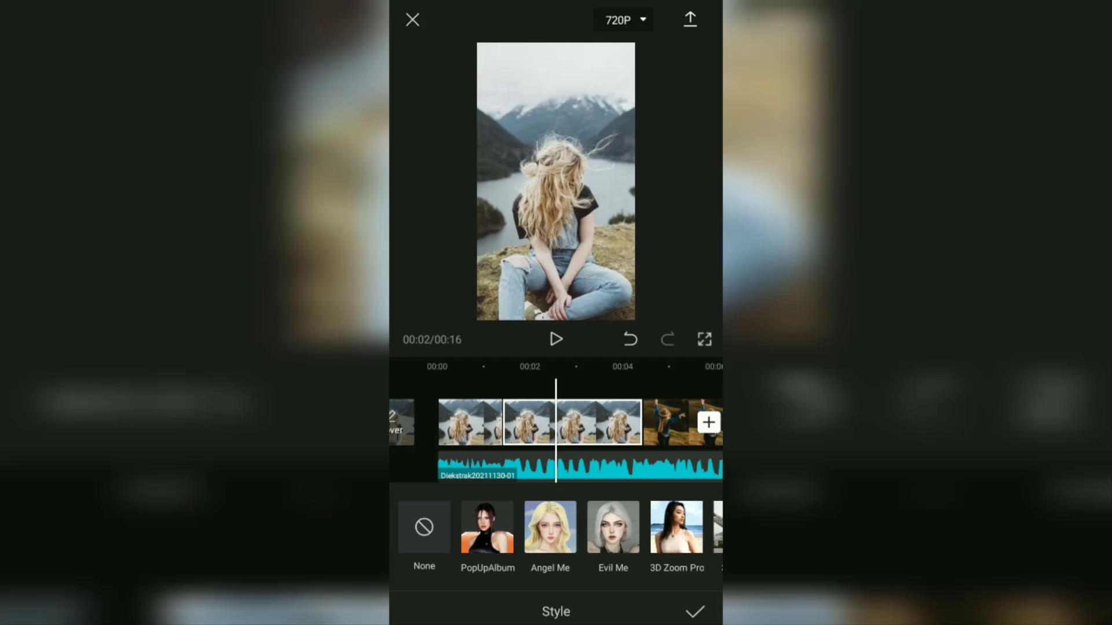
left_click(487, 527)
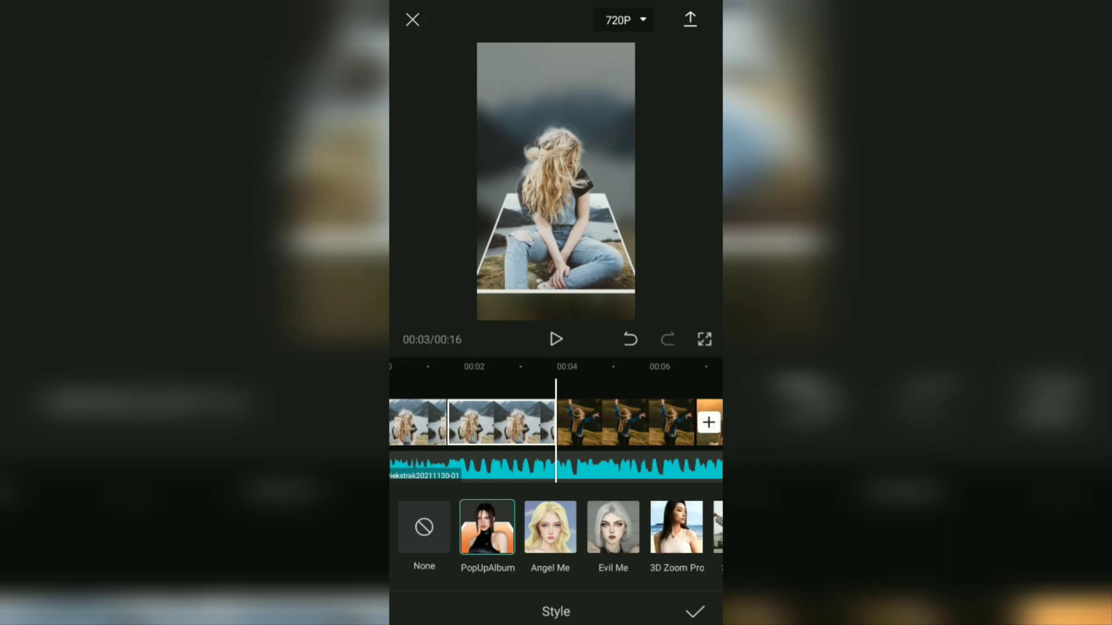
Confirm the style, extend the lake clip to 3.7 seconds, and preview playback from the start
left_click(695, 611)
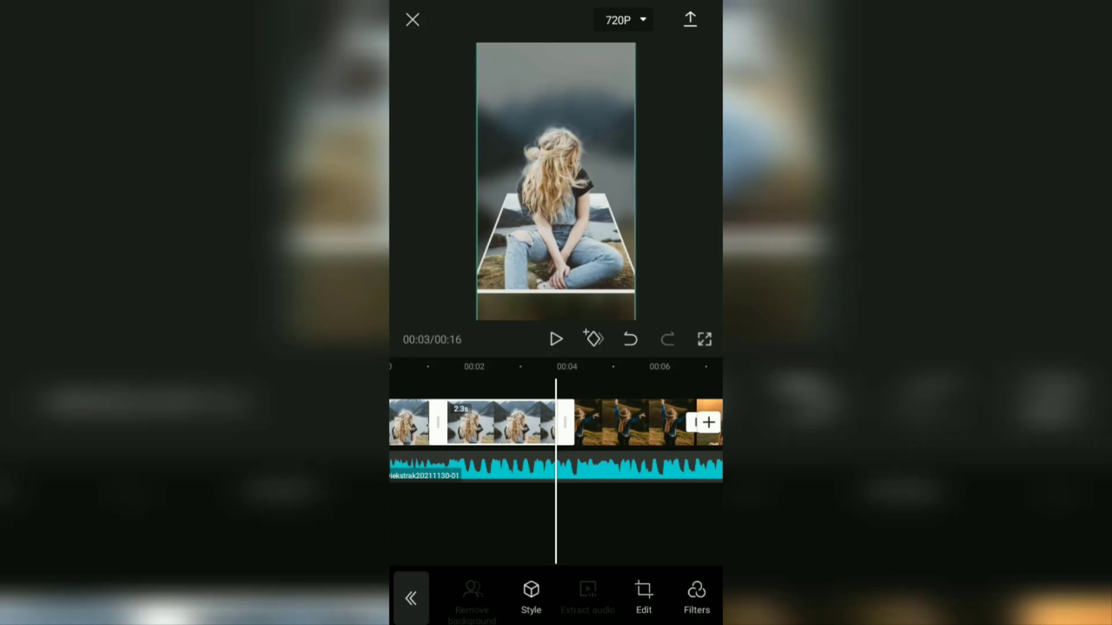
left_click_drag(587, 423, 629, 437)
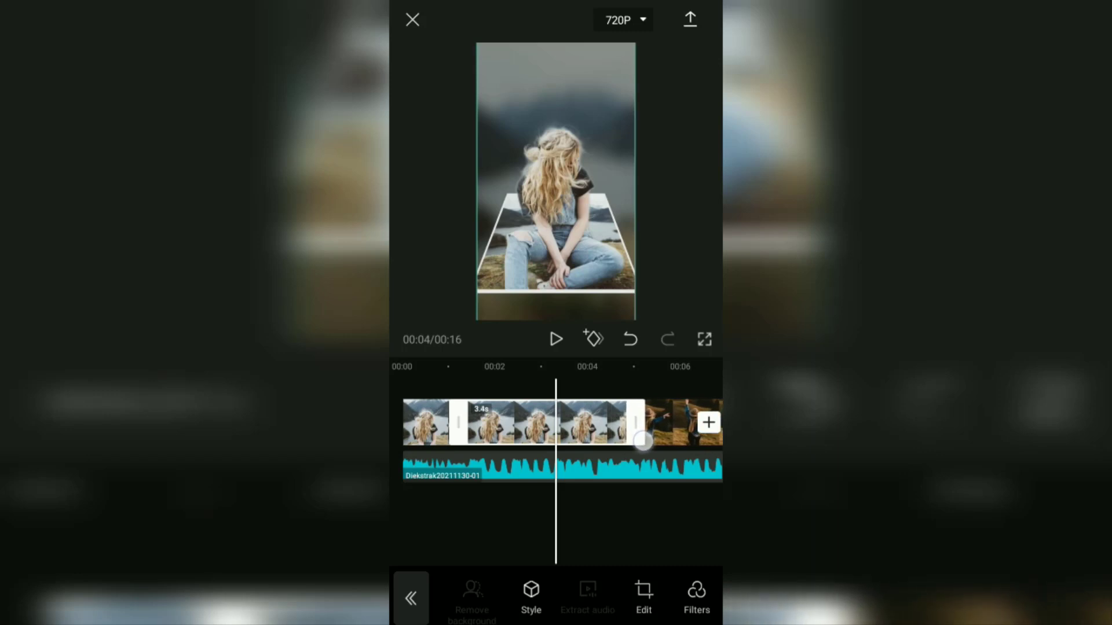
left_click_drag(629, 437, 653, 443)
left_click_drag(543, 469, 554, 475)
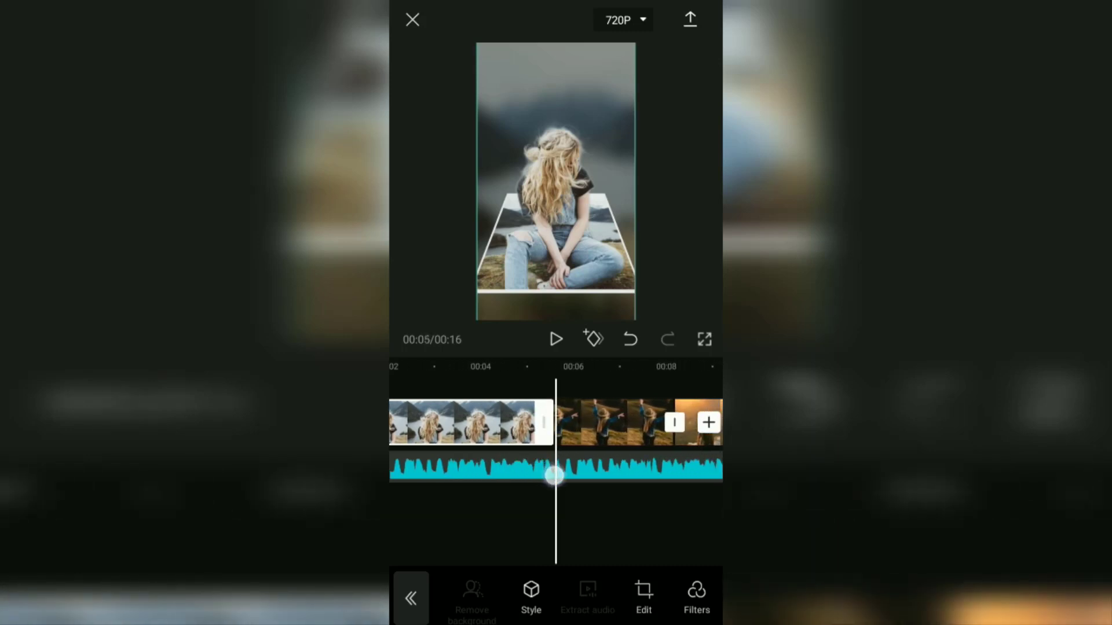
left_click_drag(613, 538, 666, 543)
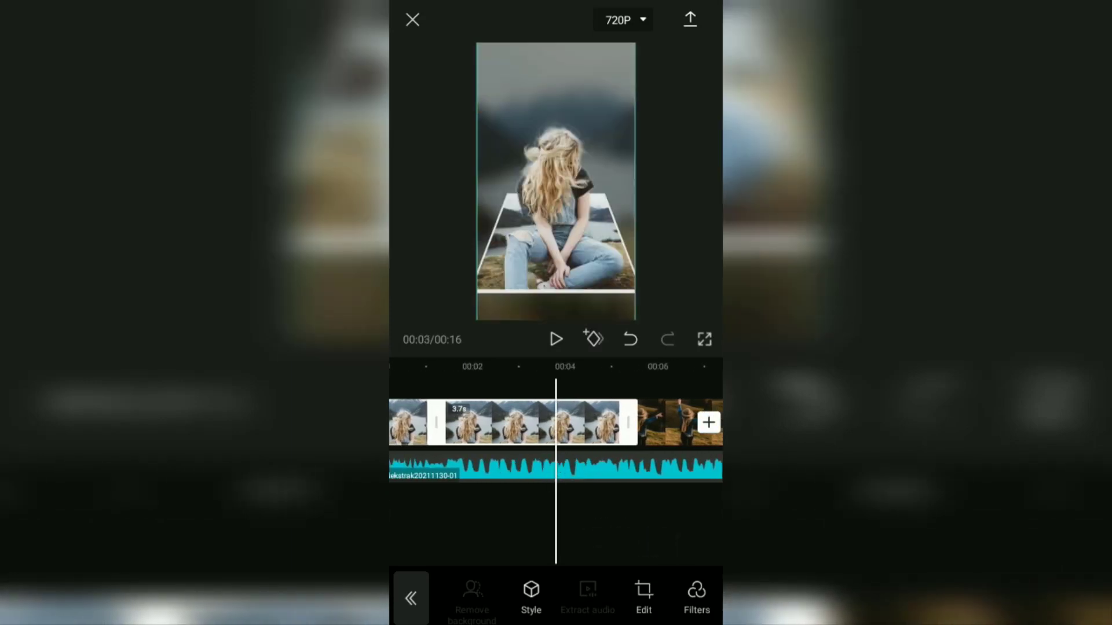
left_click(656, 527)
left_click_drag(531, 543, 653, 534)
left_click(555, 339)
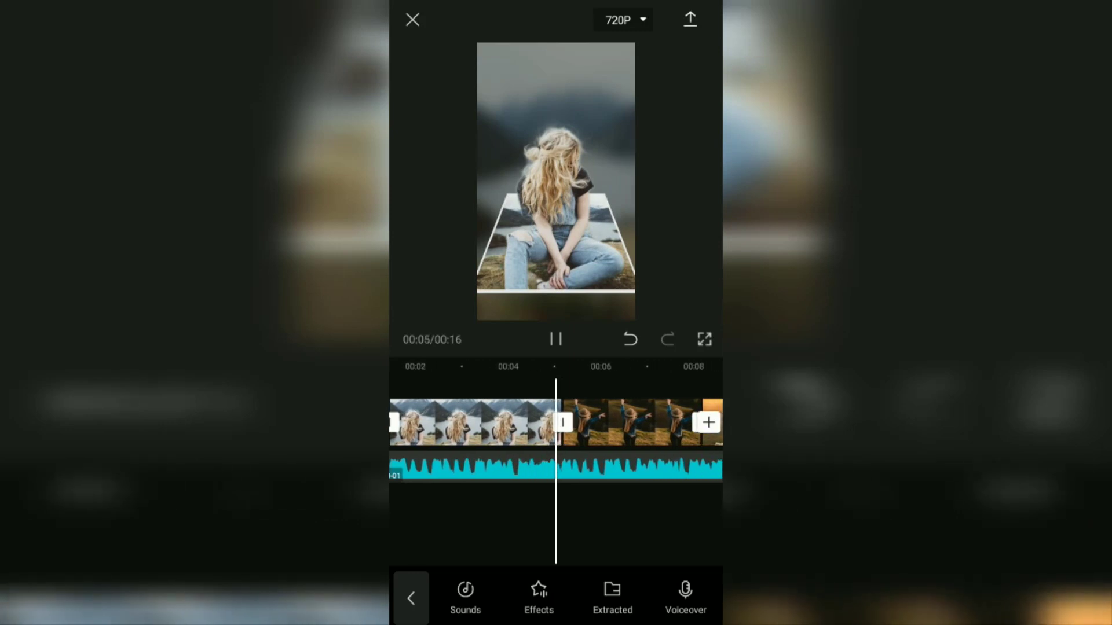
Stop playback and apply the PopUpAlbum Style preset to the hillside clip
left_click(556, 340)
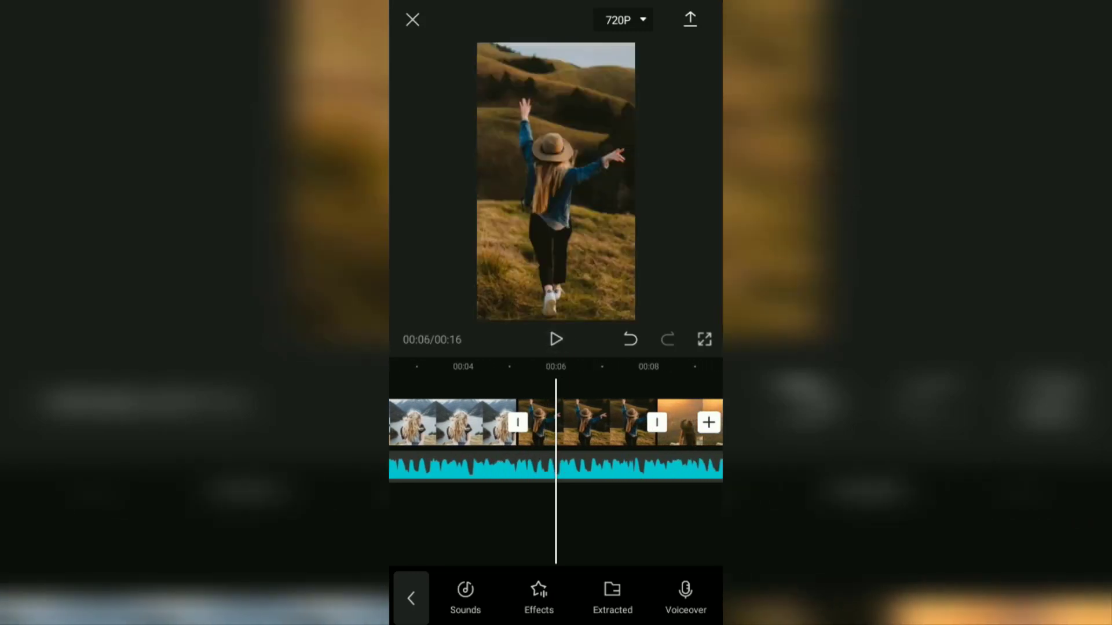
left_click(575, 423)
left_click_drag(660, 596, 486, 596)
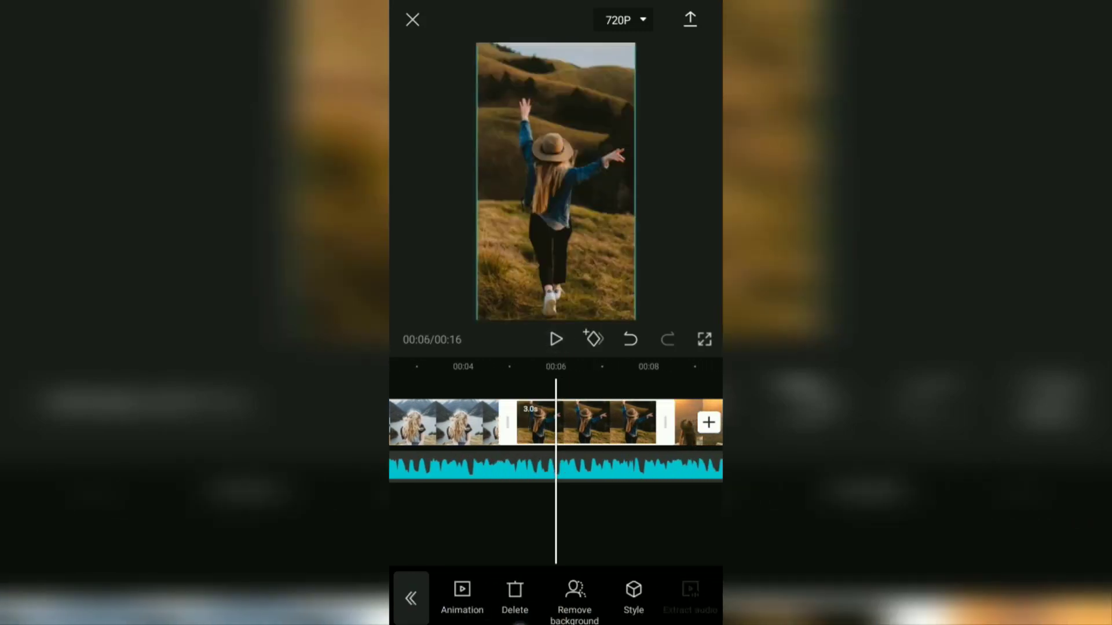
left_click(581, 596)
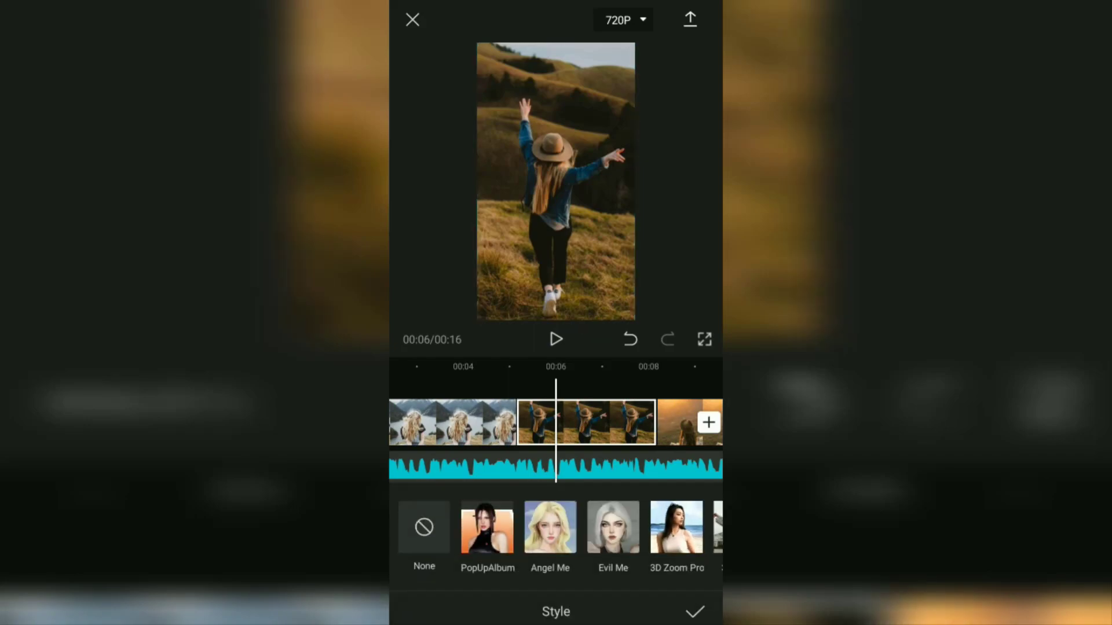
left_click(487, 527)
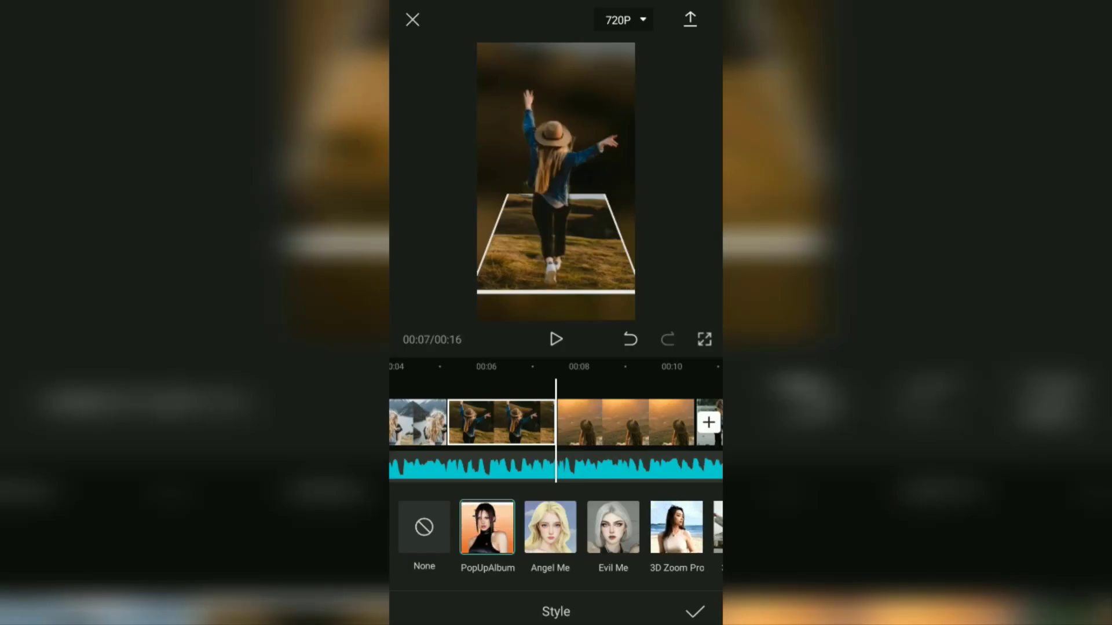
Confirm the style and lengthen the hillside clip from 2.3 to about 3.7 seconds
left_click(695, 612)
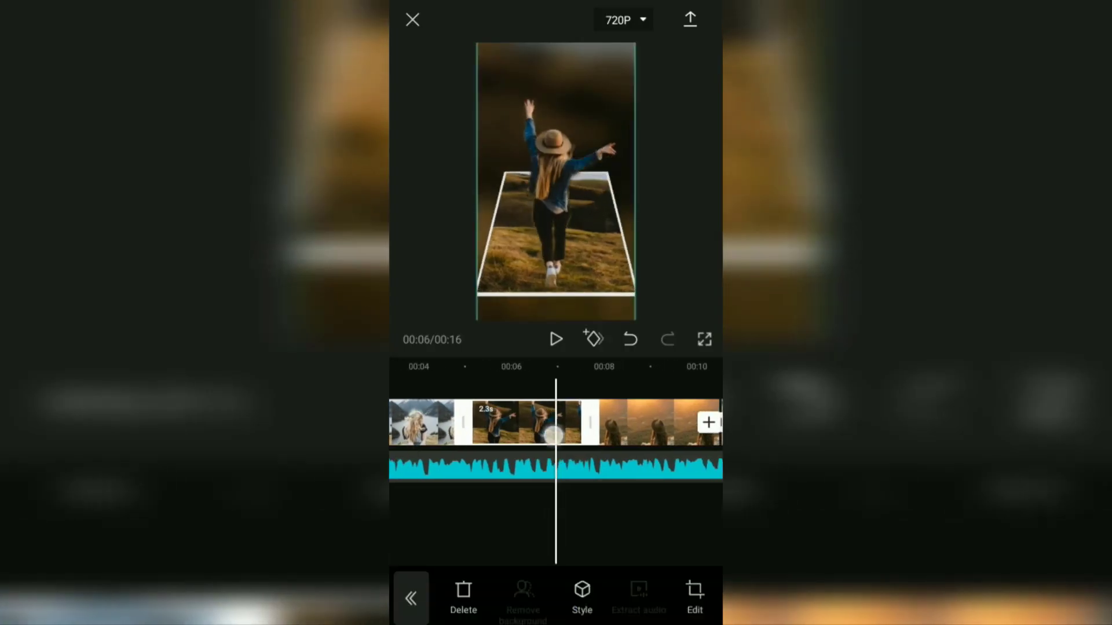
left_click(529, 441)
left_click(486, 424)
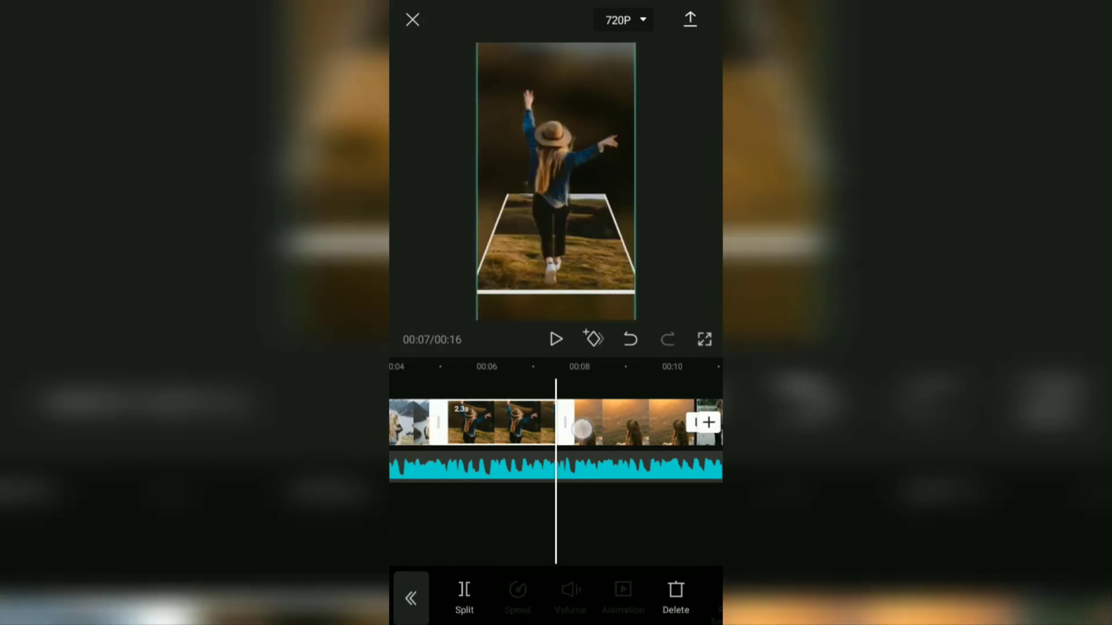
left_click_drag(583, 427, 647, 459)
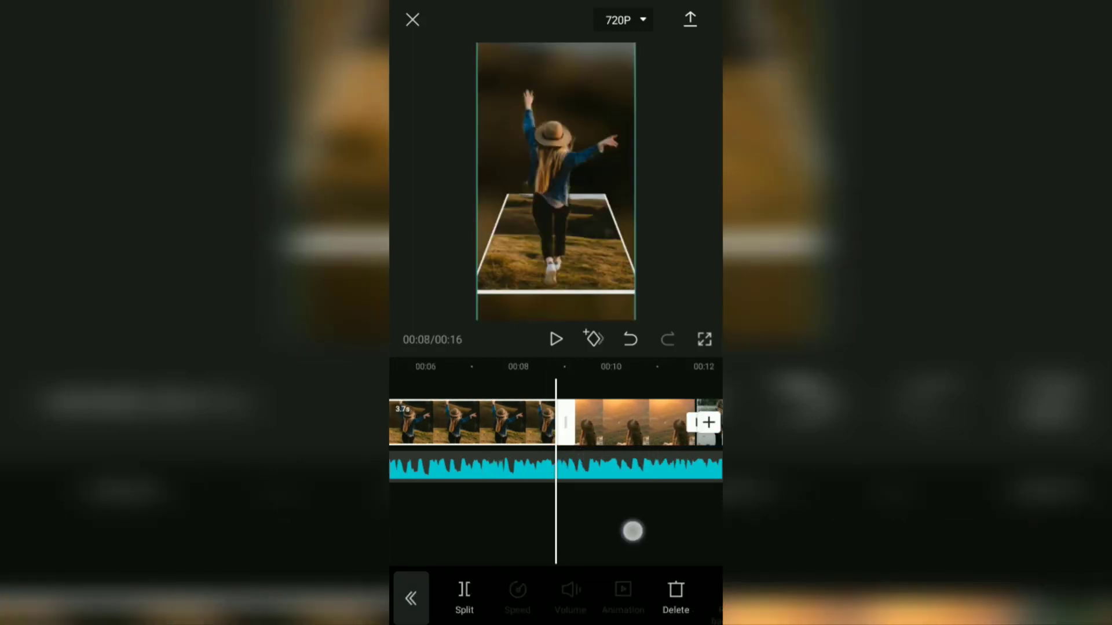
left_click(583, 536)
Give the sunset clip the PopUpAlbum style and confirm it
left_click(573, 423)
left_click_drag(661, 595, 486, 594)
left_click(585, 591)
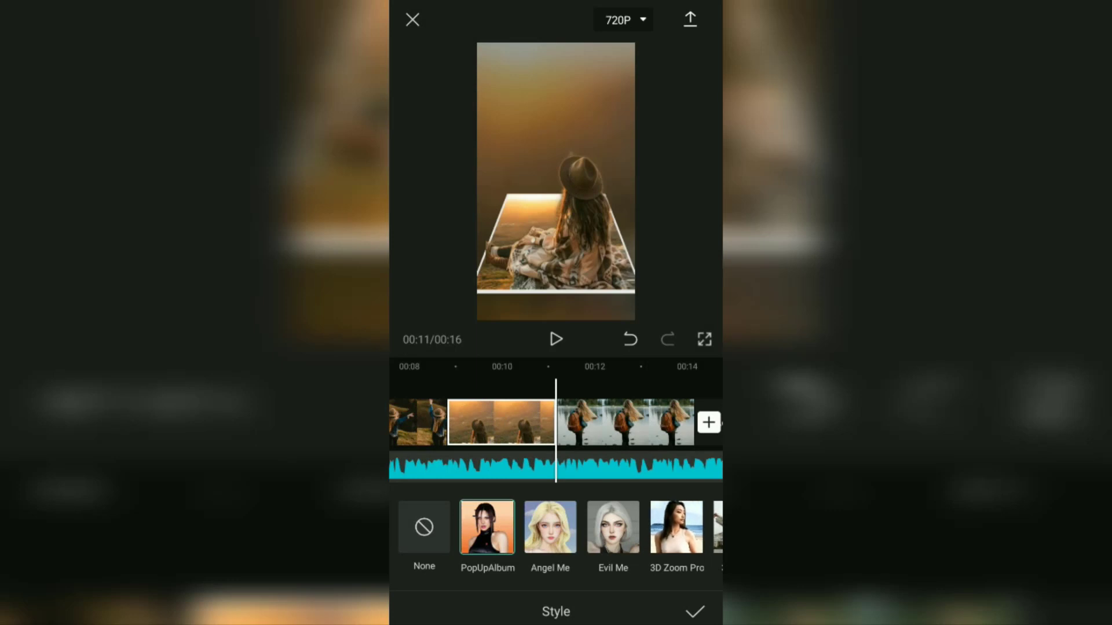
mouse_move(556, 422)
left_mouse_down()
mouse_move(596, 422)
mouse_move(660, 446)
mouse_move(541, 471)
mouse_move(577, 475)
left_mouse_up()
left_click(693, 612)
left_click_drag(618, 528, 577, 526)
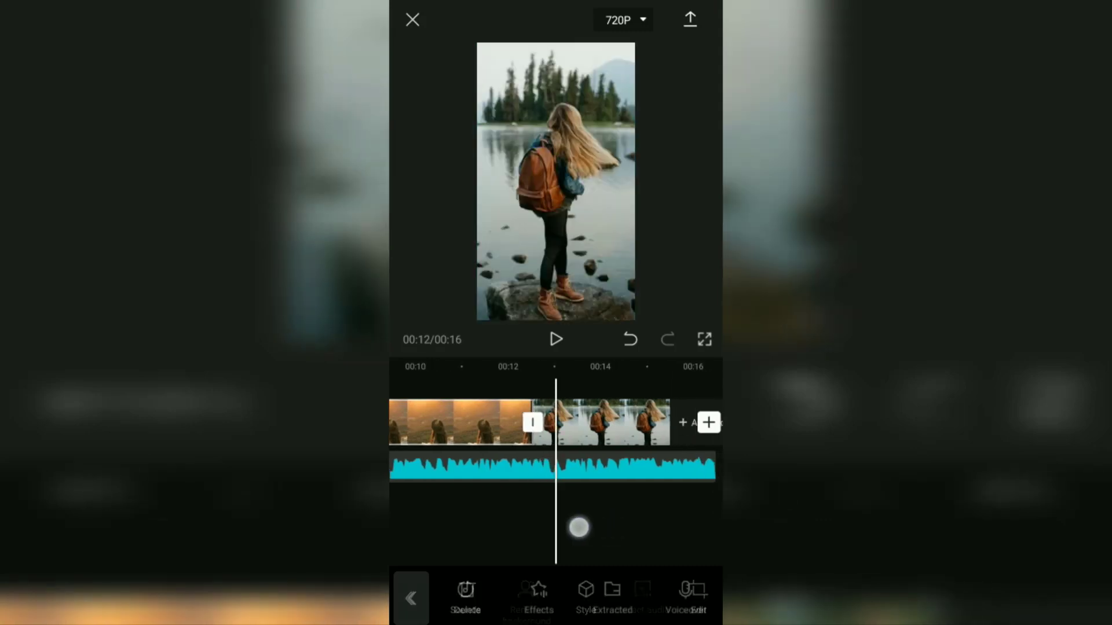
Apply and confirm the PopUpAlbum style on the final lakeside backpack clip
left_click(587, 432)
left_click_drag(573, 595, 494, 595)
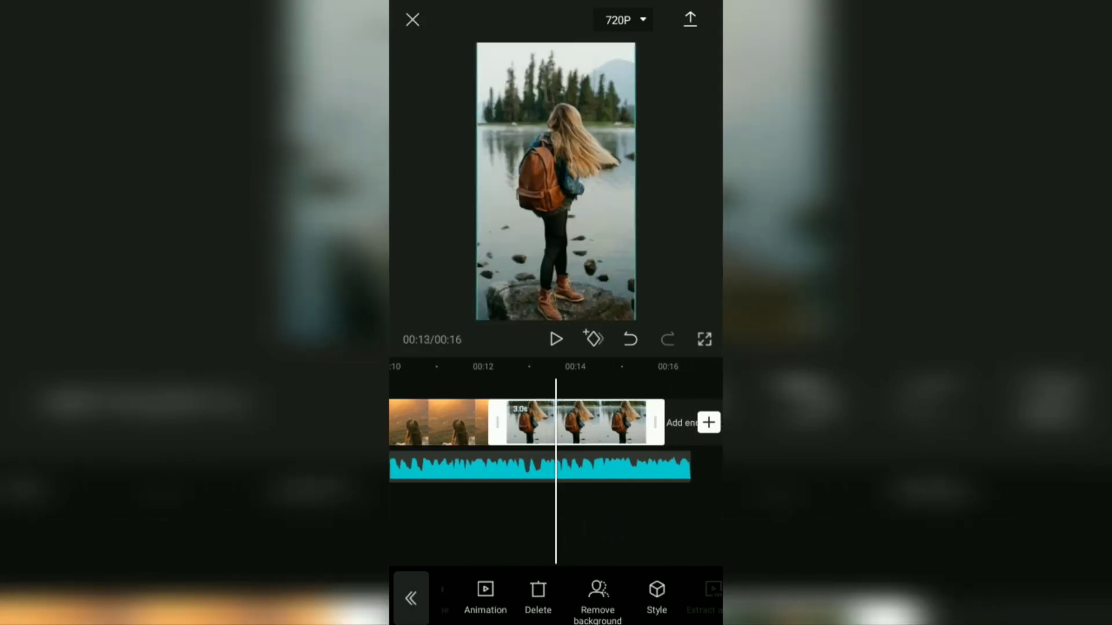
left_click(657, 591)
left_click(491, 532)
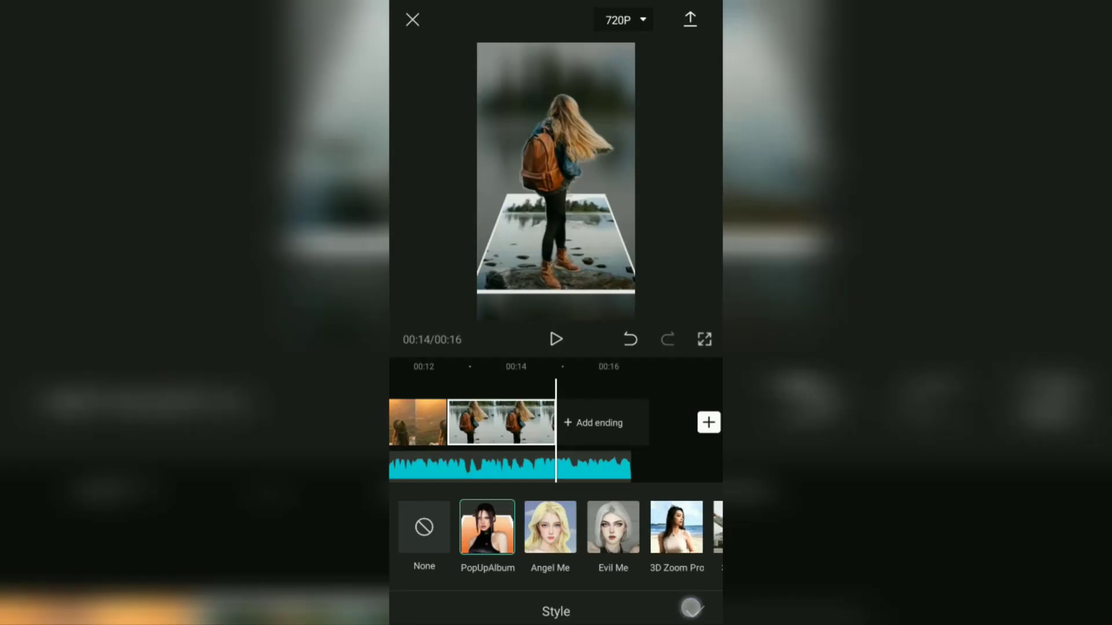
left_click(690, 608)
Trim the lakeside clip to 3.7 seconds so it ends with the music
left_click(521, 424)
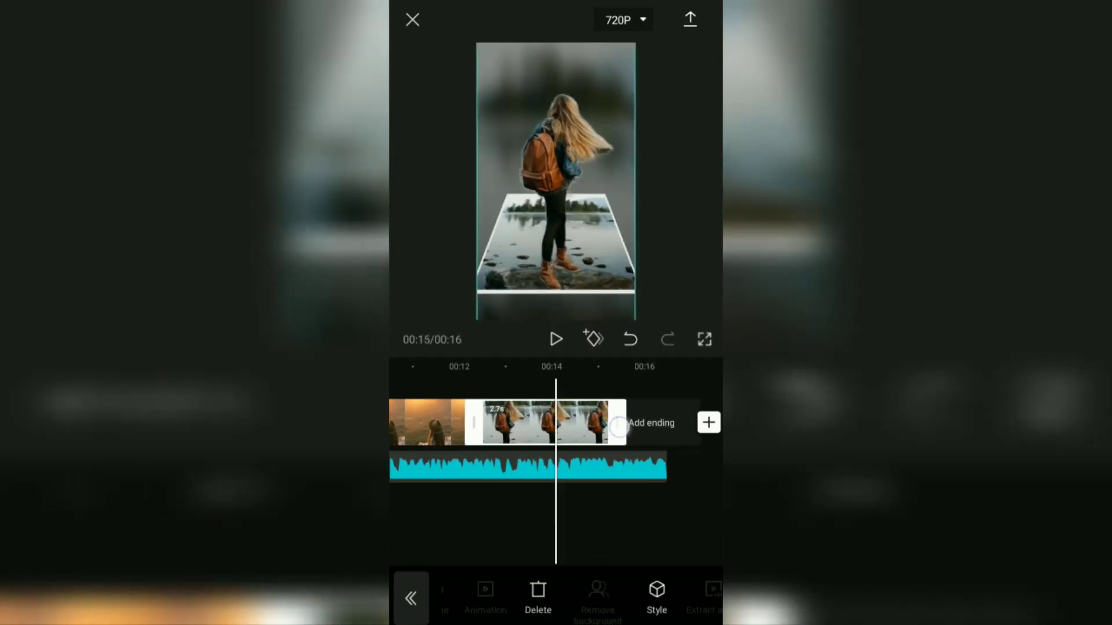
left_click_drag(617, 425, 654, 432)
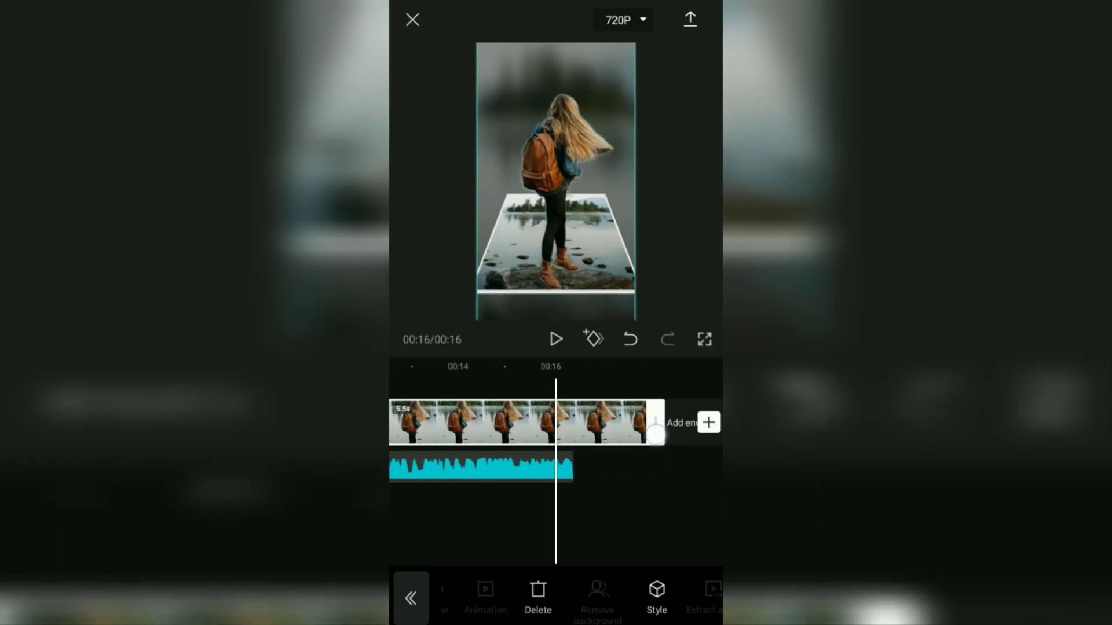
left_click_drag(655, 432, 590, 426)
left_click_drag(616, 507, 655, 506)
left_click_drag(633, 430, 608, 445)
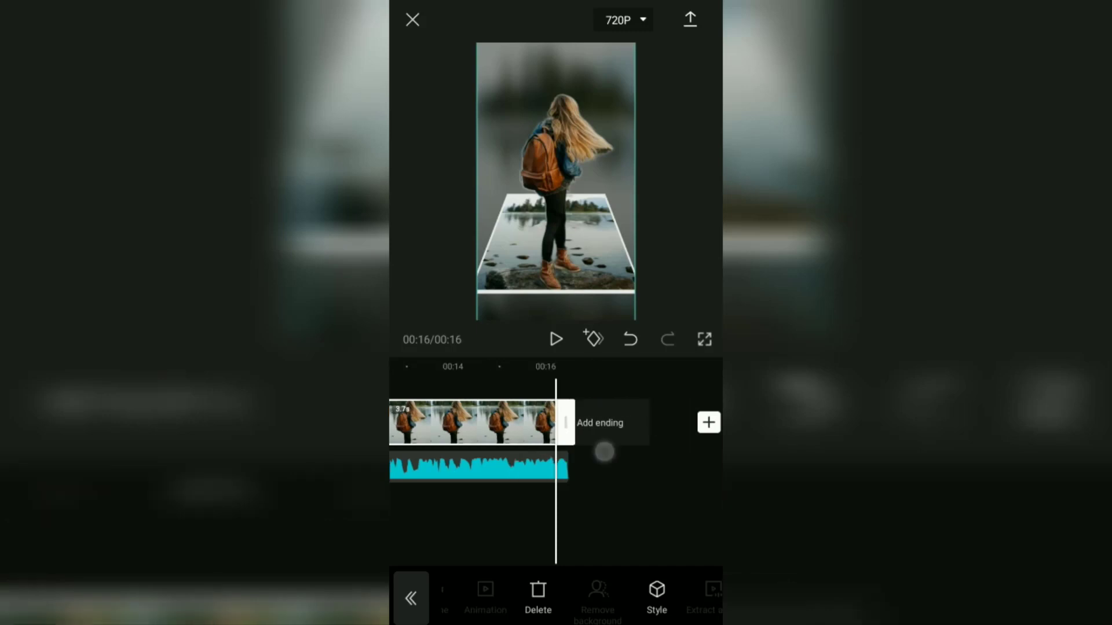
left_click(640, 508)
left_click_drag(555, 530, 633, 517)
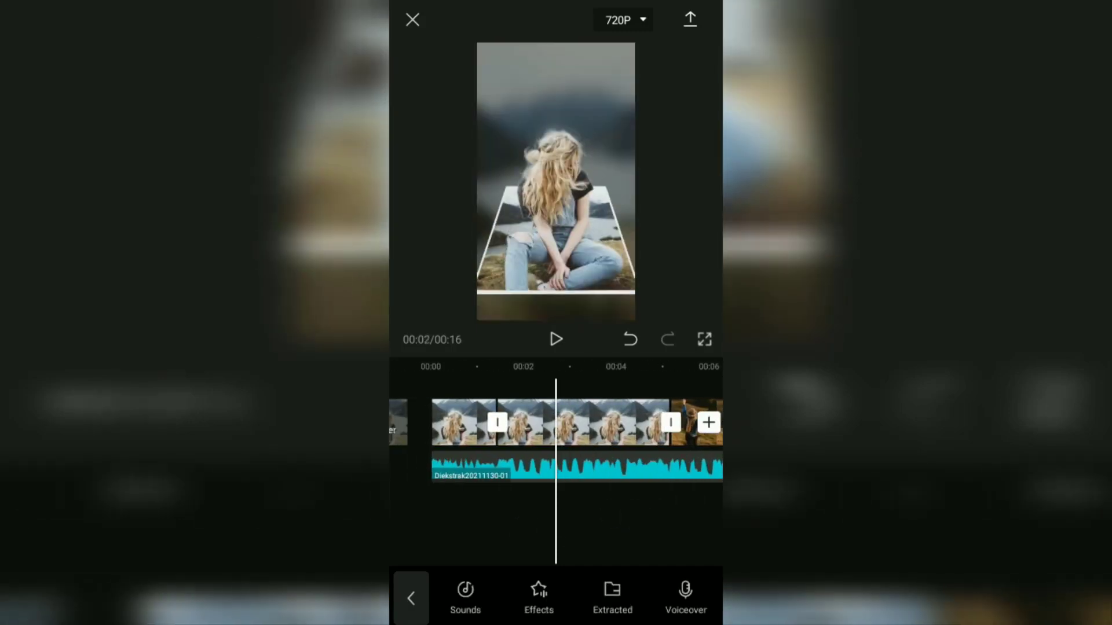
left_click_drag(561, 527, 660, 521)
left_click(556, 339)
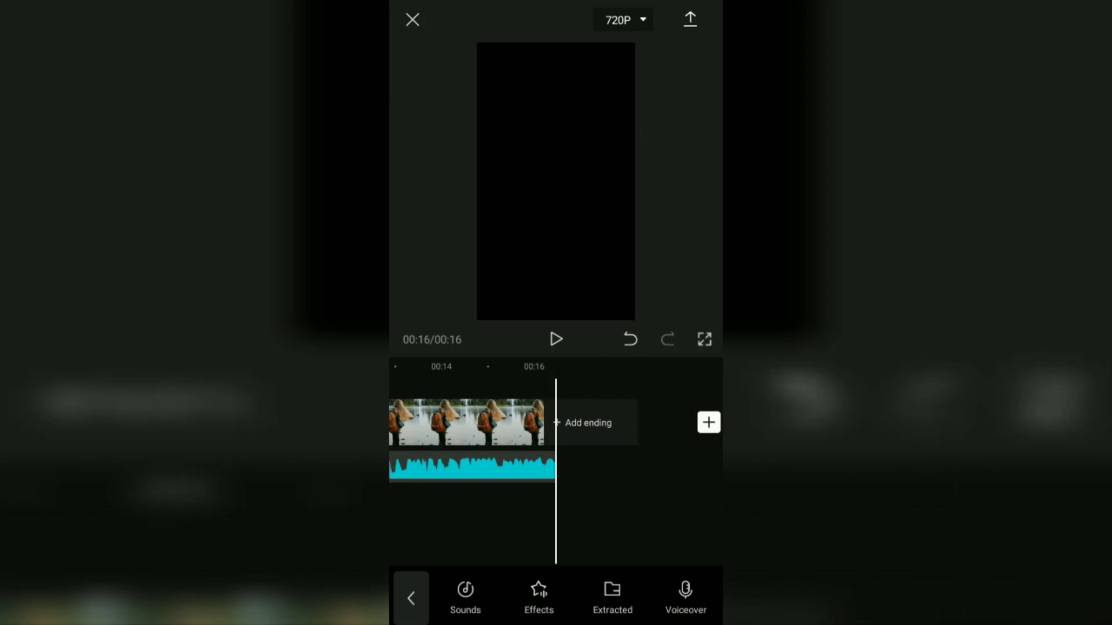
left_click_drag(599, 509, 687, 514)
mouse_move(539, 527)
left_mouse_down()
mouse_move(676, 518)
mouse_move(665, 513)
left_mouse_up()
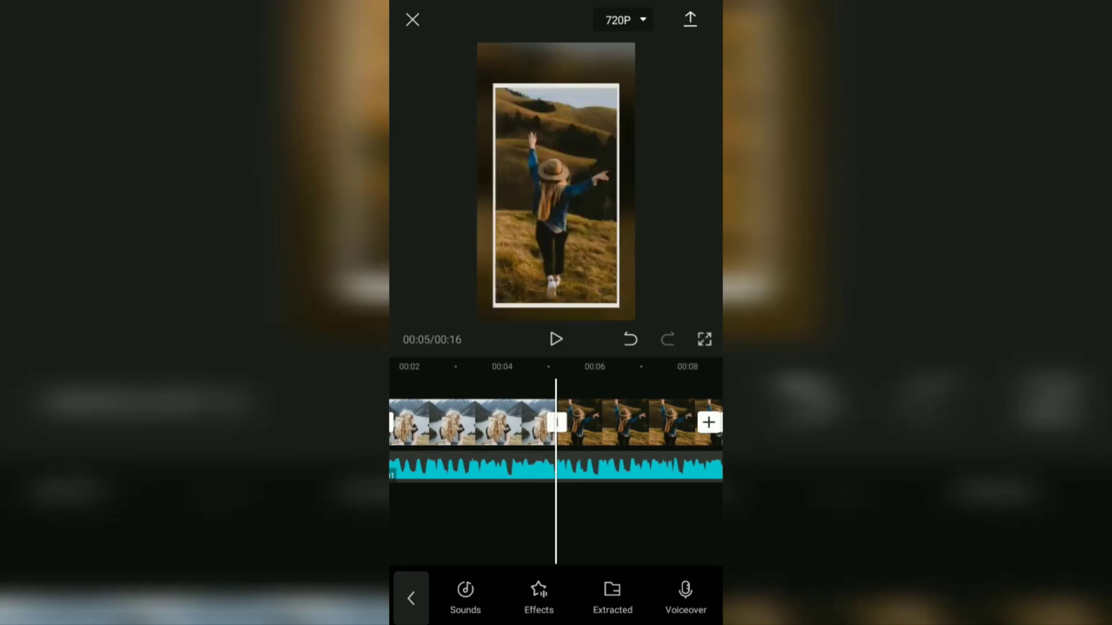
Add the Camera Shake video effect at the five-second mark
left_click(411, 598)
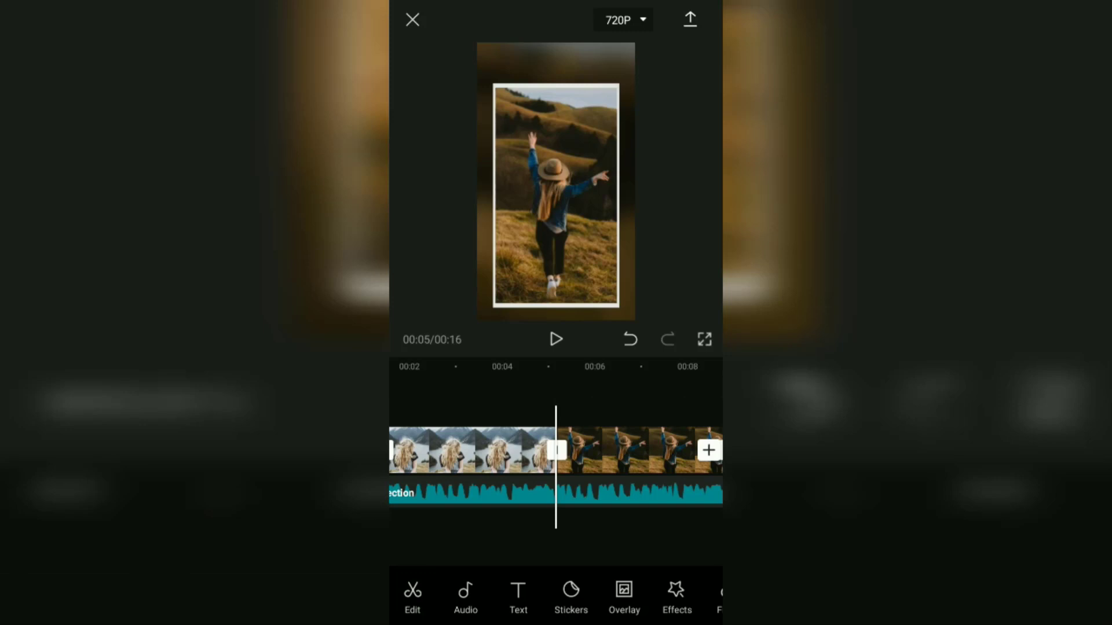
left_click(677, 598)
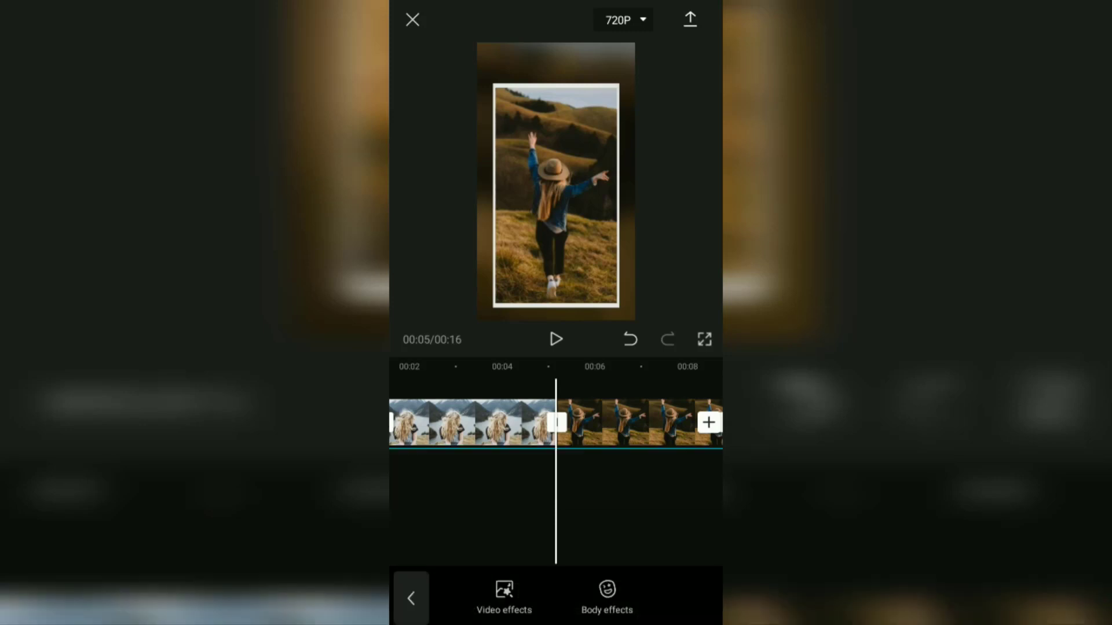
left_click(504, 597)
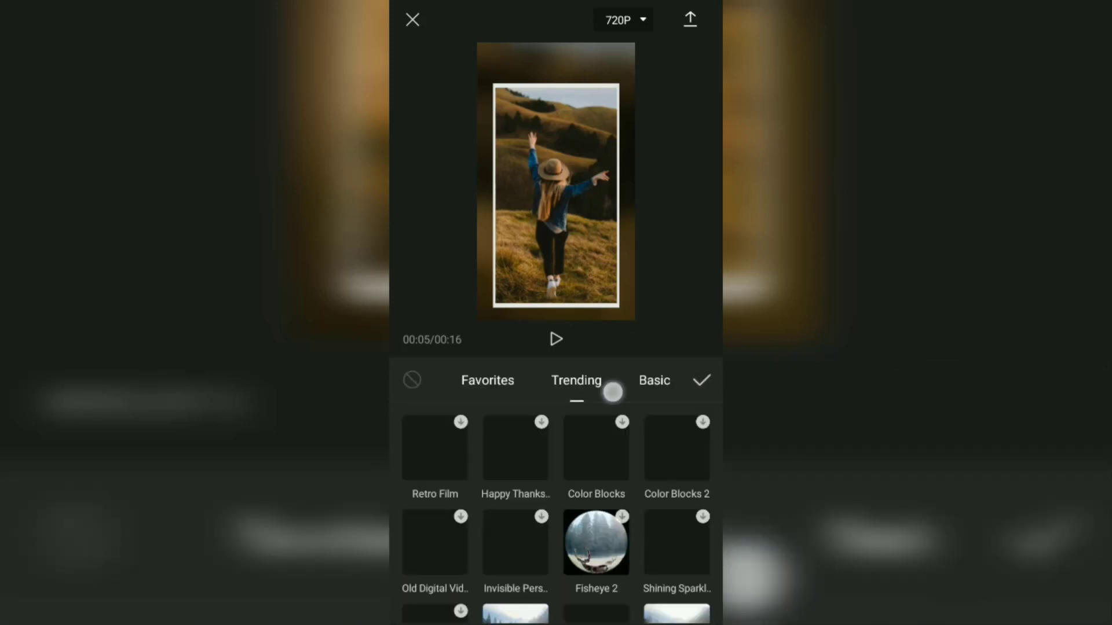
left_click_drag(601, 390, 496, 417)
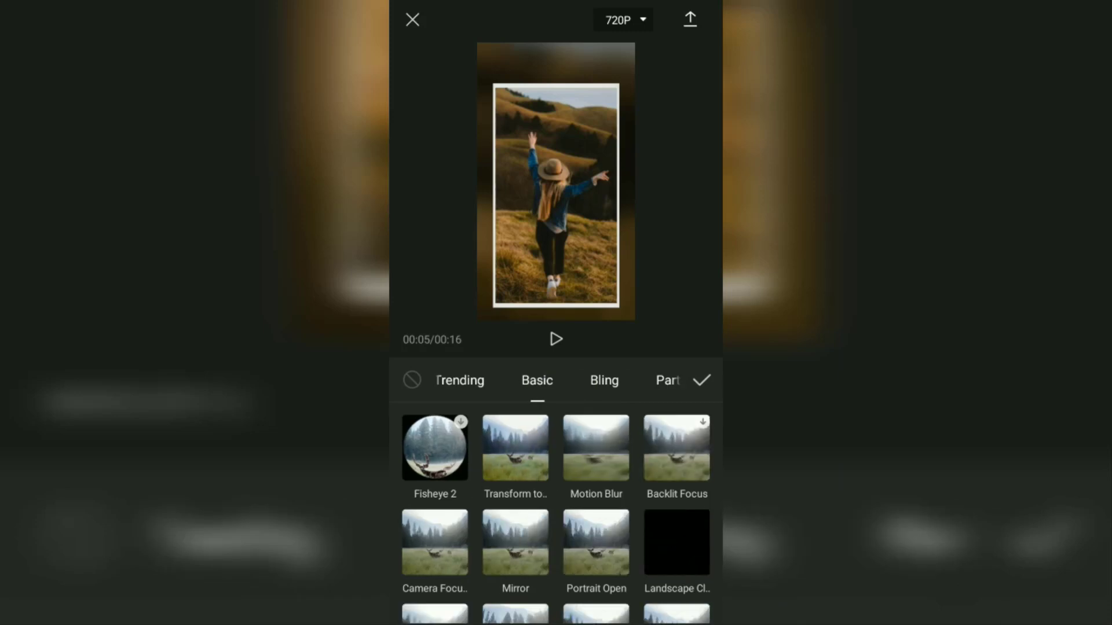
scroll(655, 494, "down", 5)
scroll(666, 422, "down", 5)
scroll(674, 469, "down", 3)
scroll(669, 417, "up", 10)
scroll(556, 517, "up", 1)
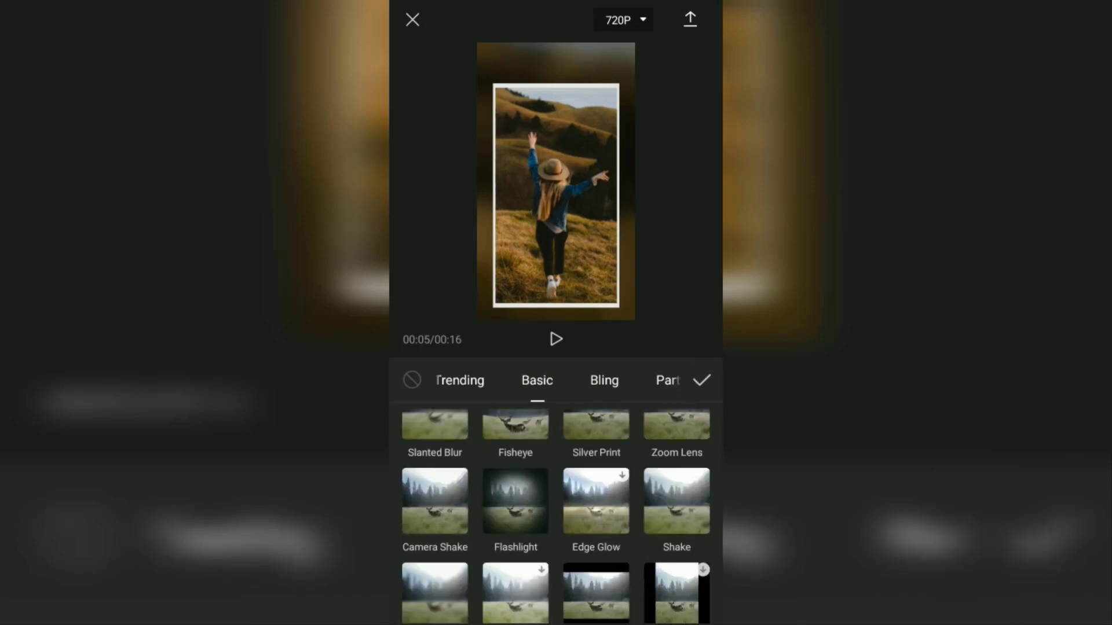
left_click(435, 502)
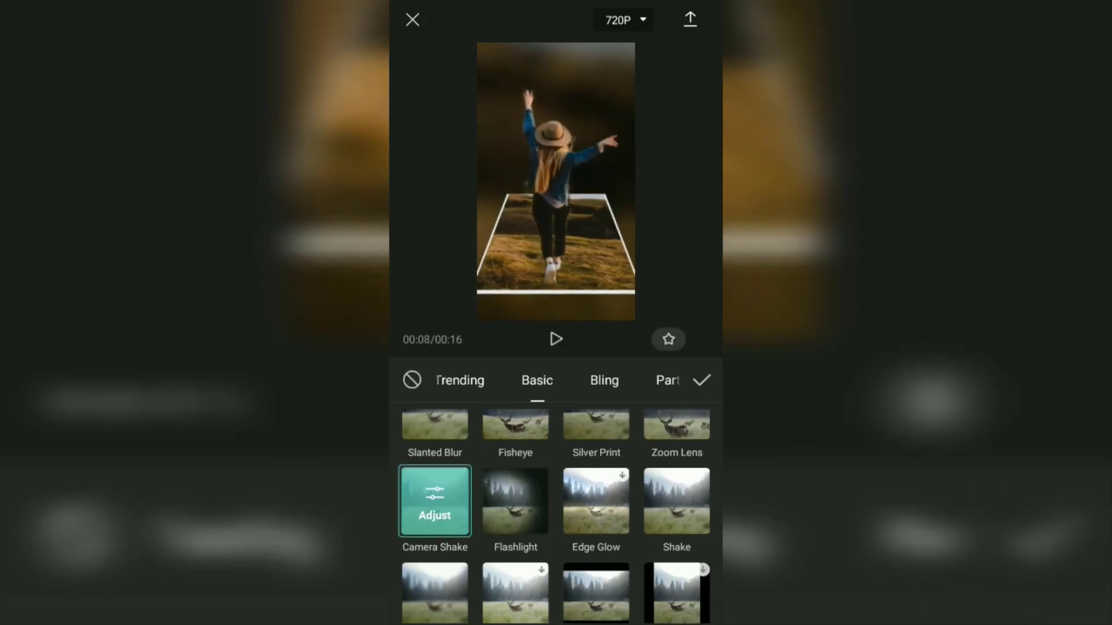
Stretch the Camera Shake effect to 00:16 and lower its shake speed to 5
left_click(701, 379)
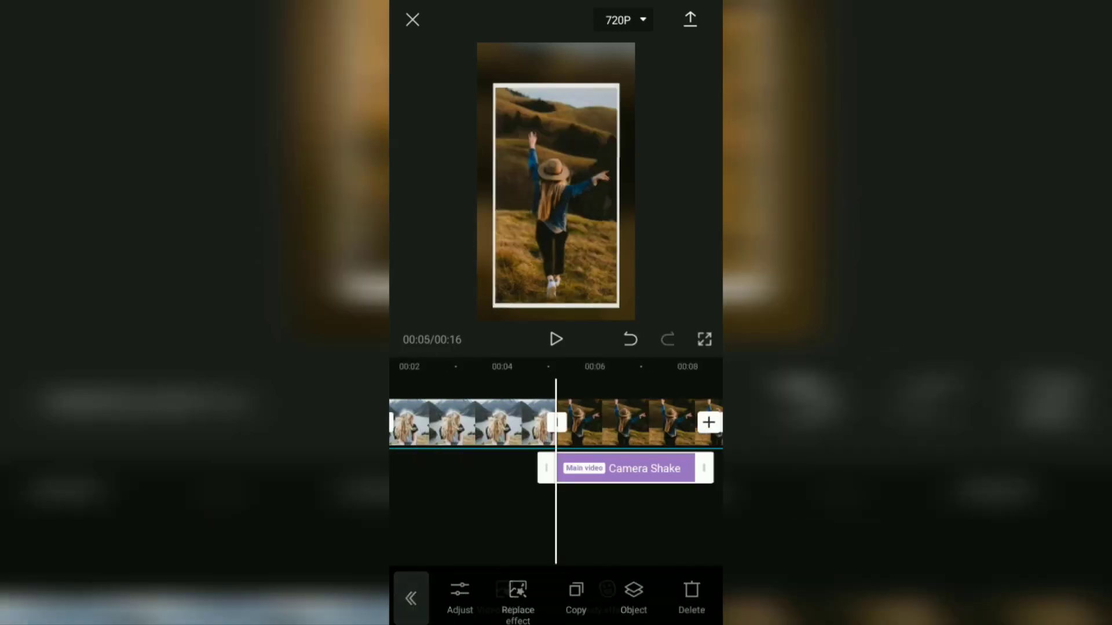
left_click_drag(601, 549, 546, 563)
left_click_drag(599, 473, 663, 490)
left_click_drag(559, 542, 687, 514)
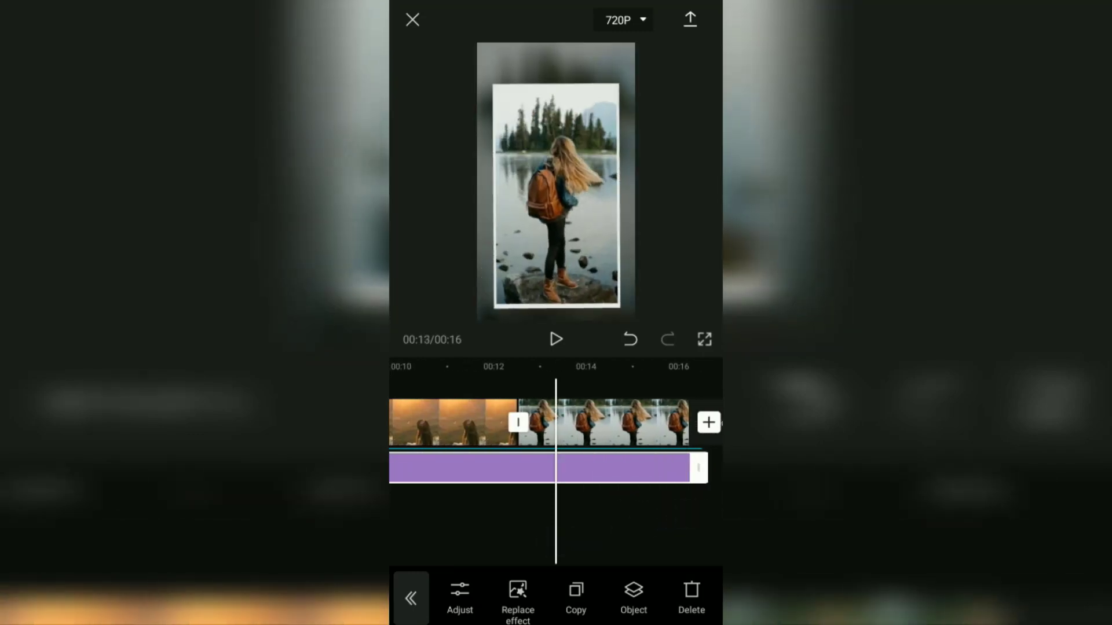
left_click(468, 597)
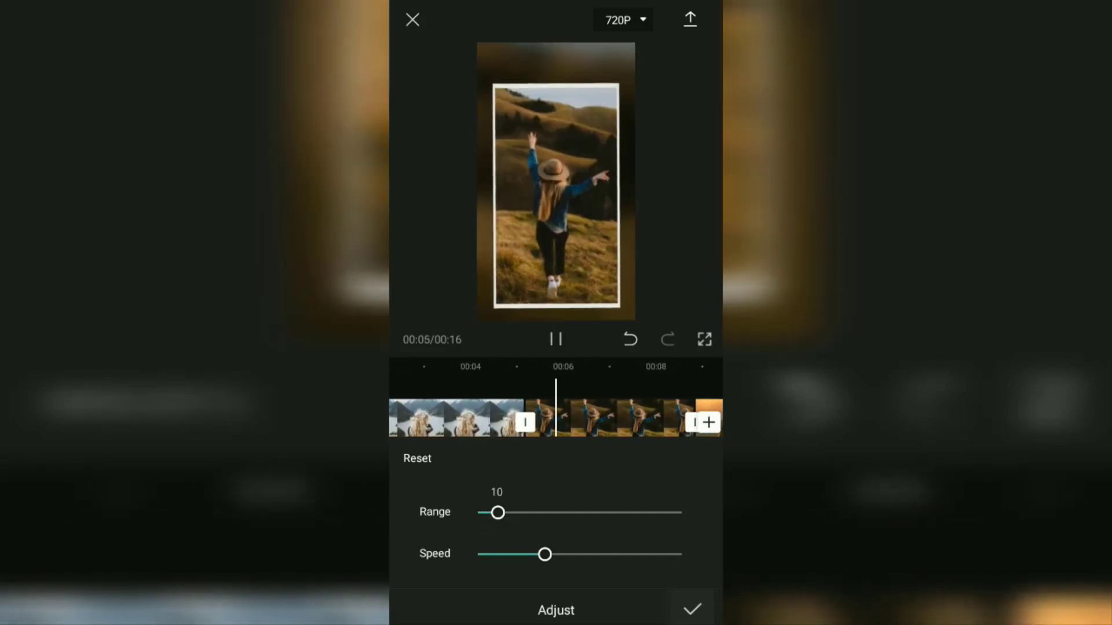
left_click_drag(545, 554, 487, 578)
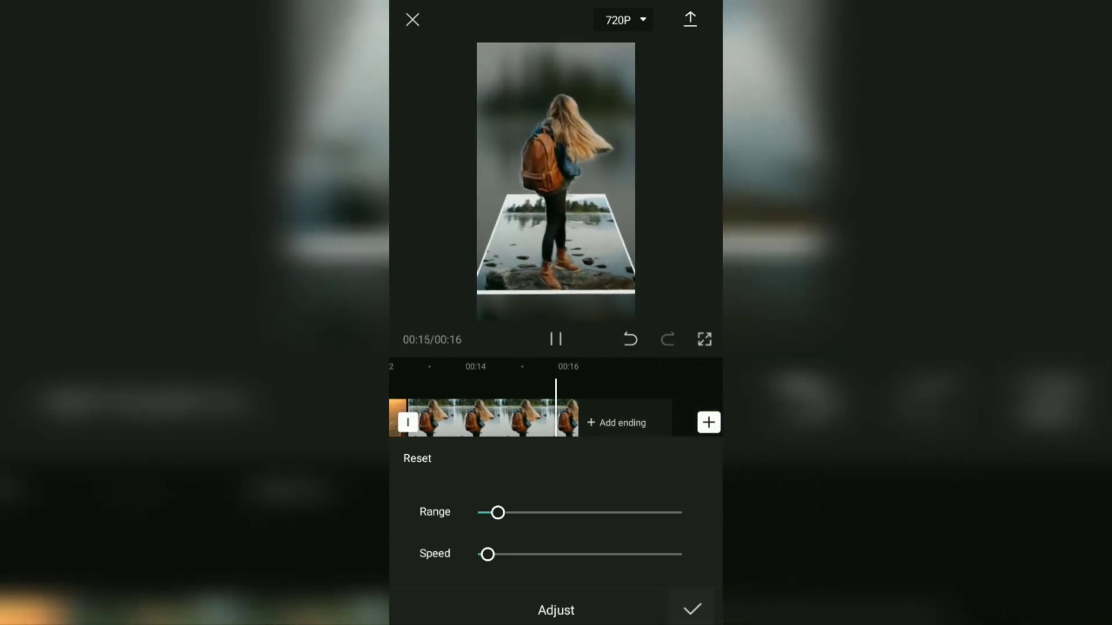
Confirm the shake adjustments and scroll back to the video's beginning
left_click(693, 610)
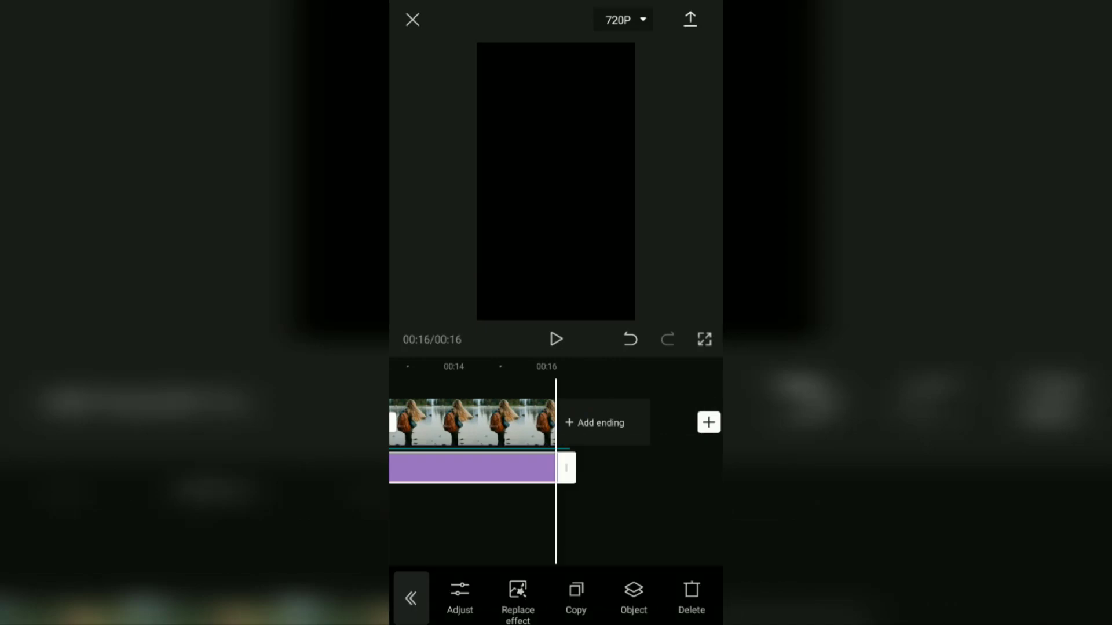
left_click(657, 526)
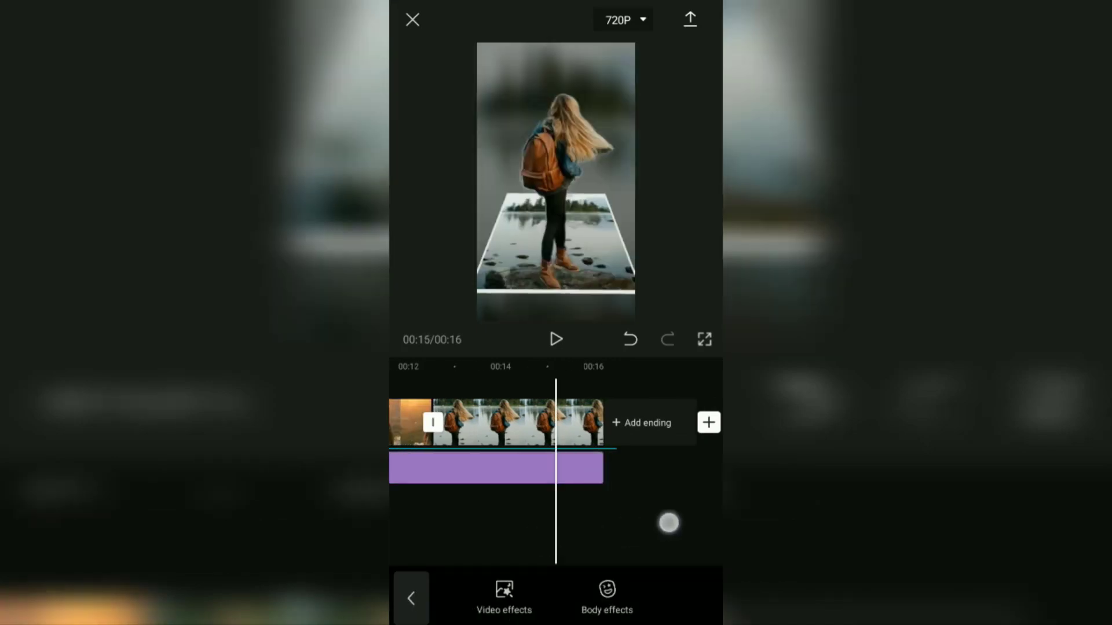
left_click_drag(628, 521, 718, 529)
left_click_drag(626, 526, 692, 519)
left_click_drag(618, 526, 678, 518)
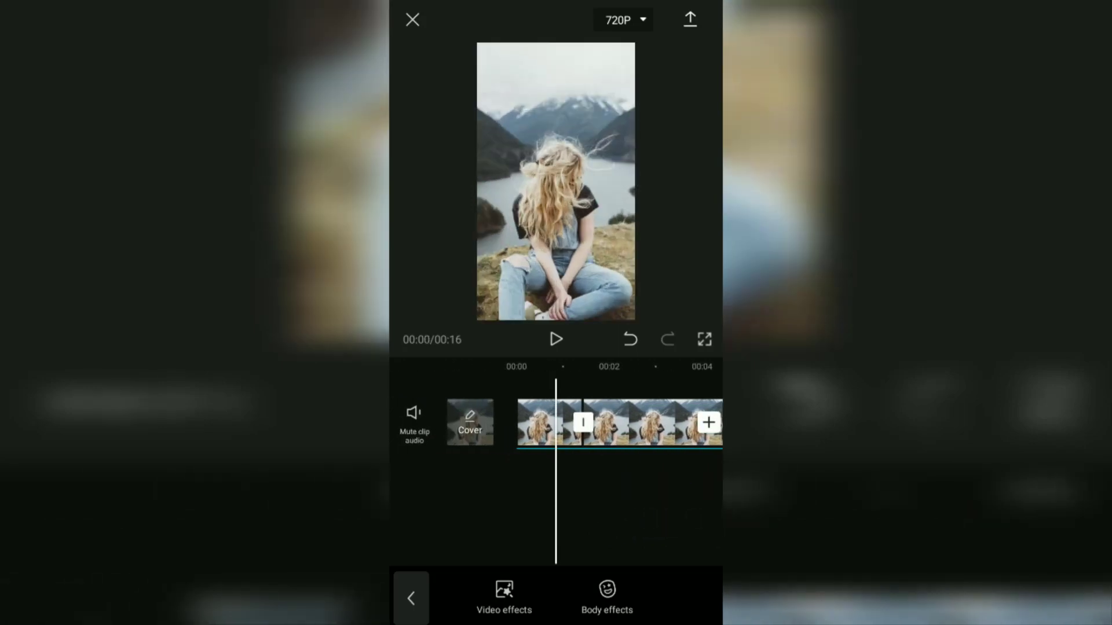
Add a half-second Black Fade transition and apply it to all clips
left_click(582, 423)
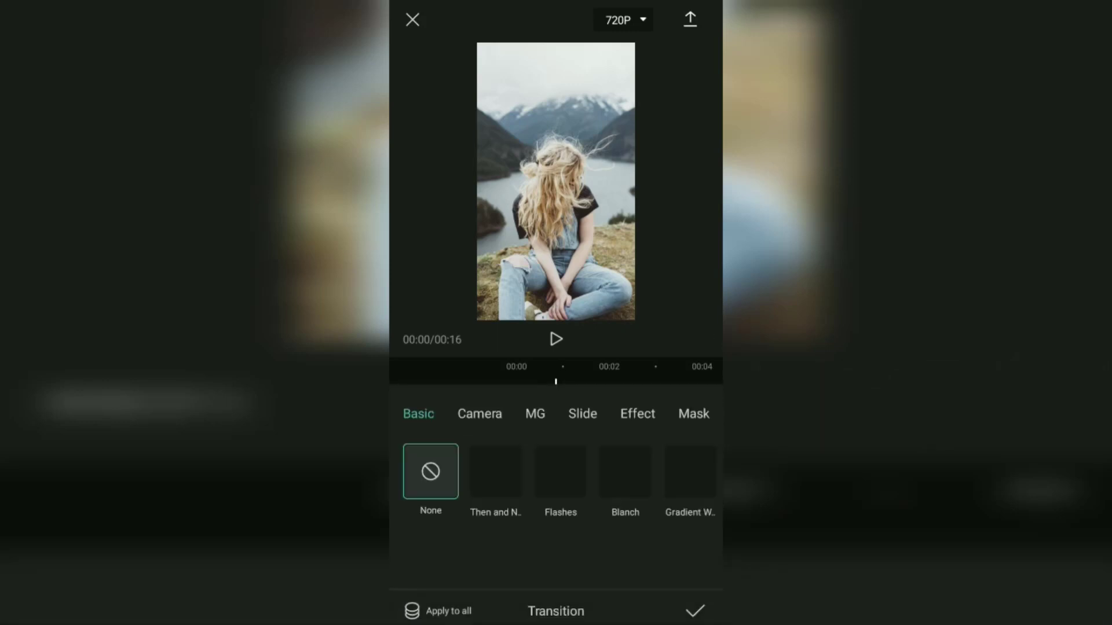
left_click_drag(520, 472, 384, 473)
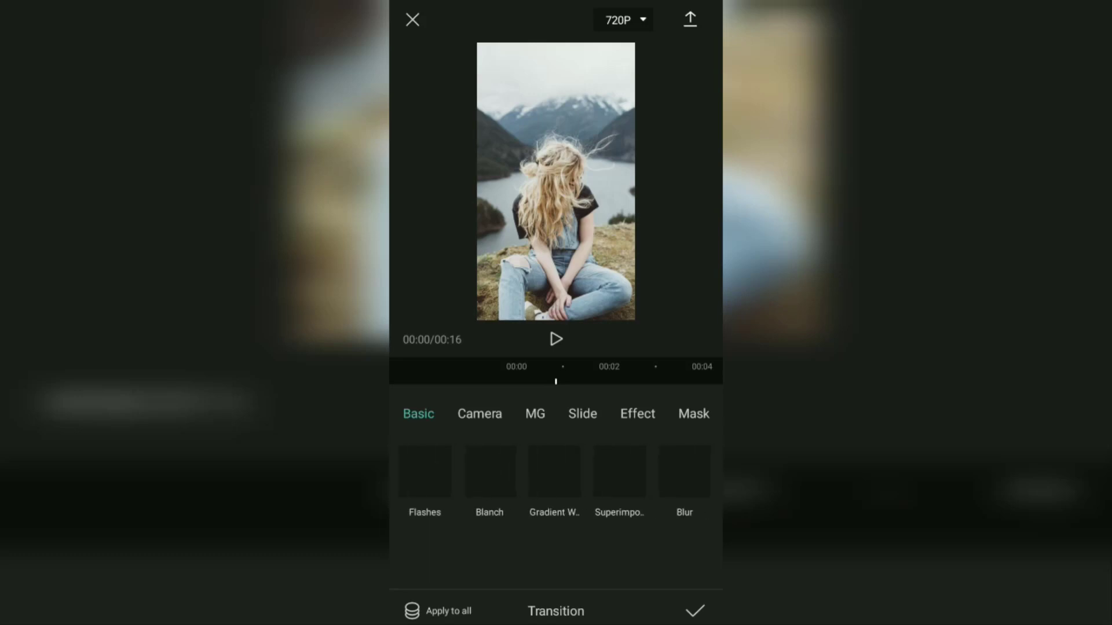
left_click_drag(526, 462, 385, 457)
left_click_drag(525, 472, 409, 473)
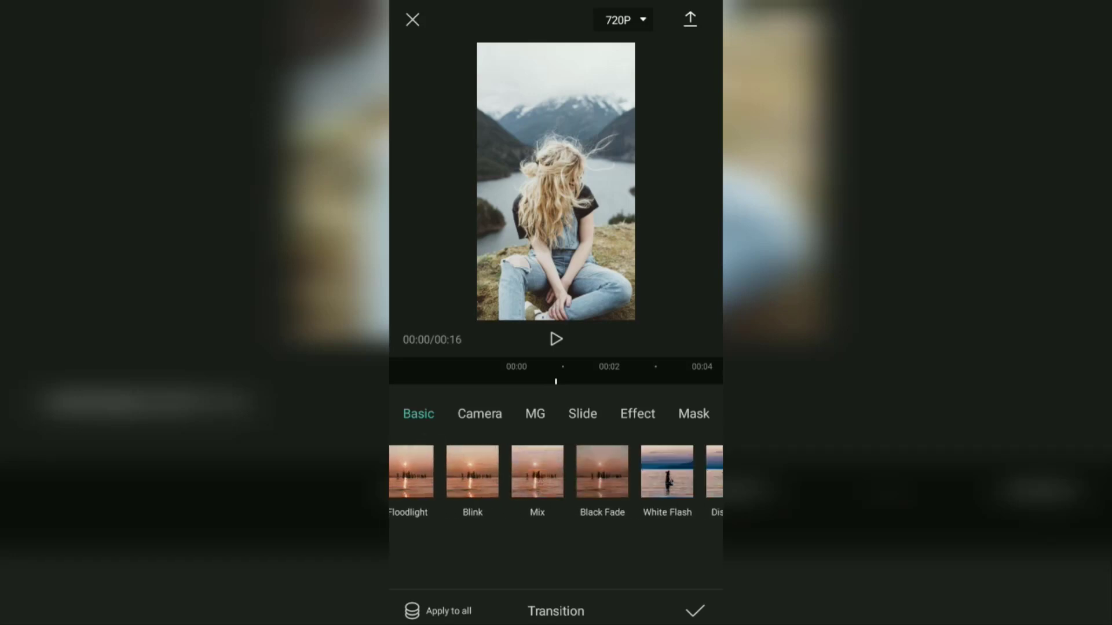
left_click(602, 472)
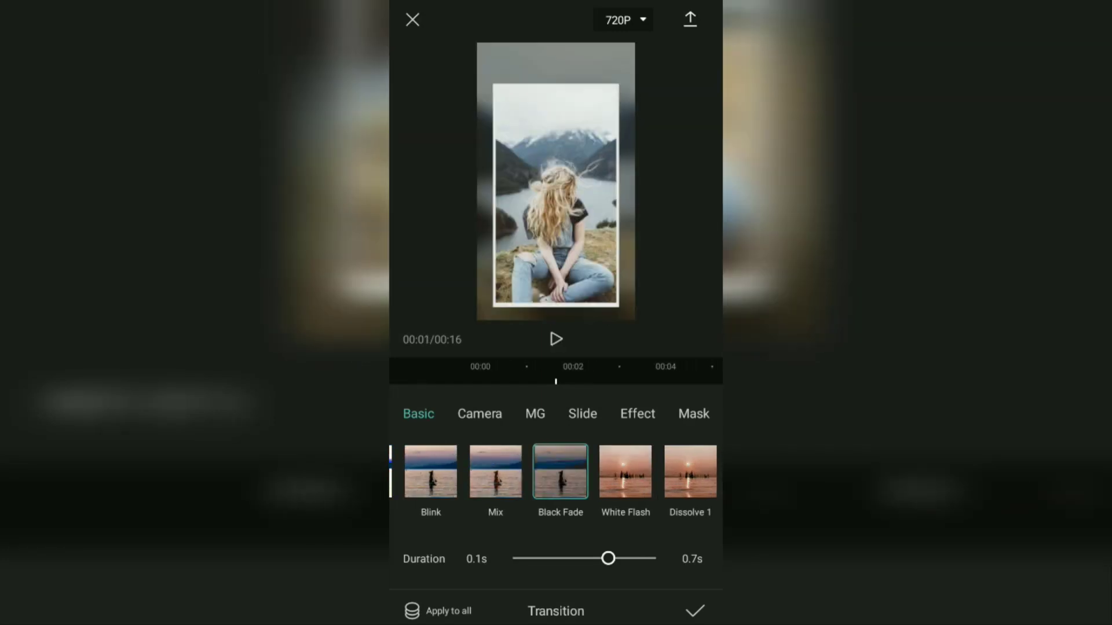
mouse_move(608, 573)
left_mouse_down()
mouse_move(632, 577)
mouse_move(596, 576)
left_mouse_up()
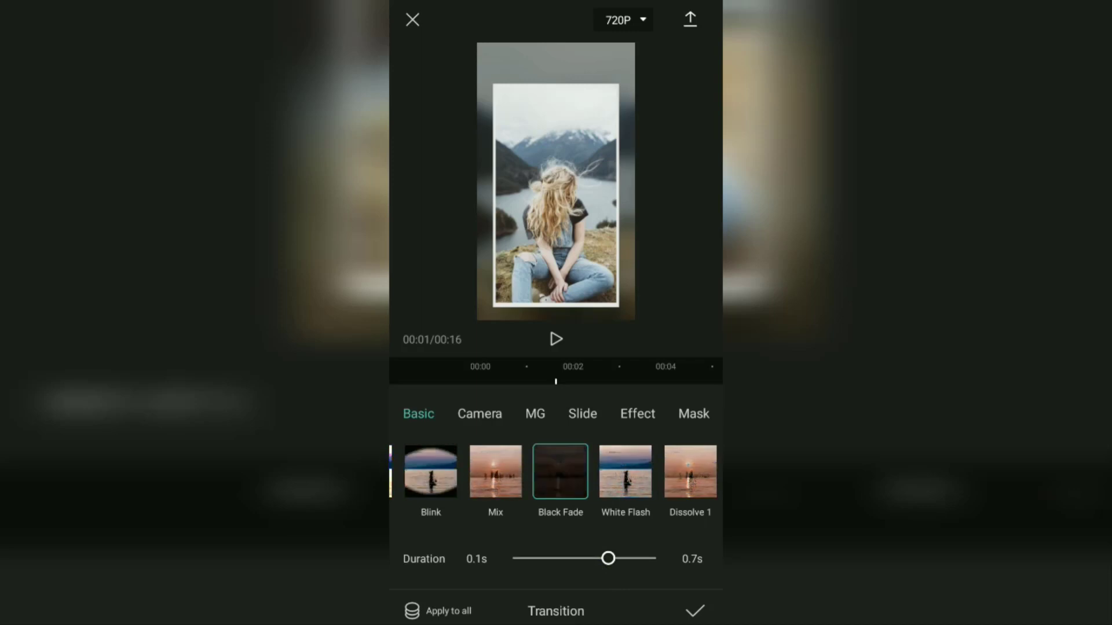
left_click(463, 611)
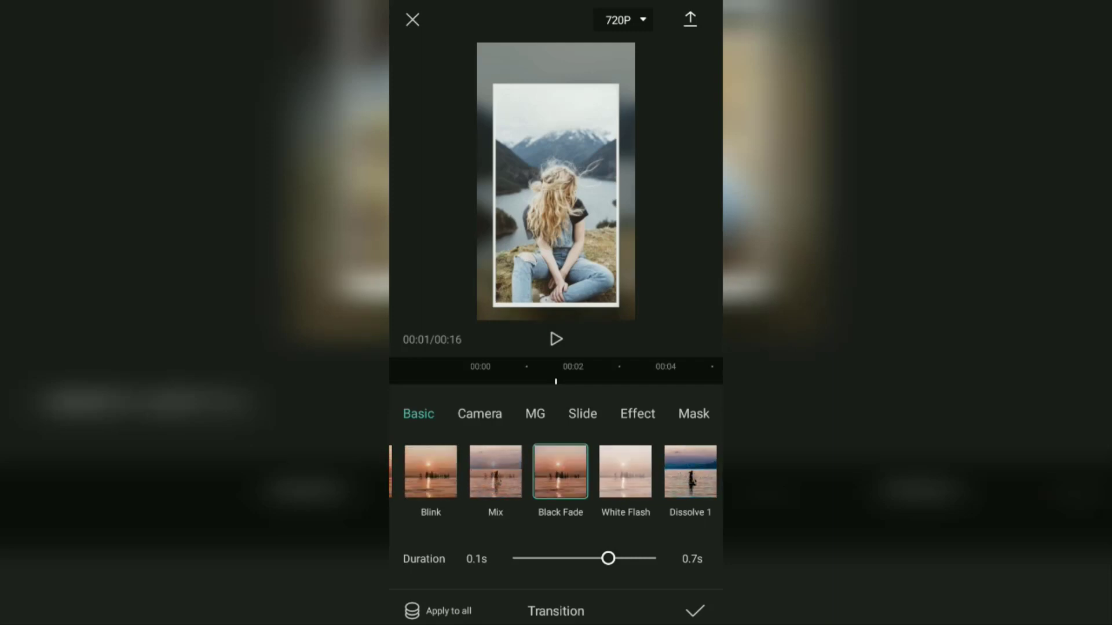
left_click(695, 610)
Give the opening photo clip a 0.5-second Fade In entrance animation
left_click_drag(555, 530, 595, 545)
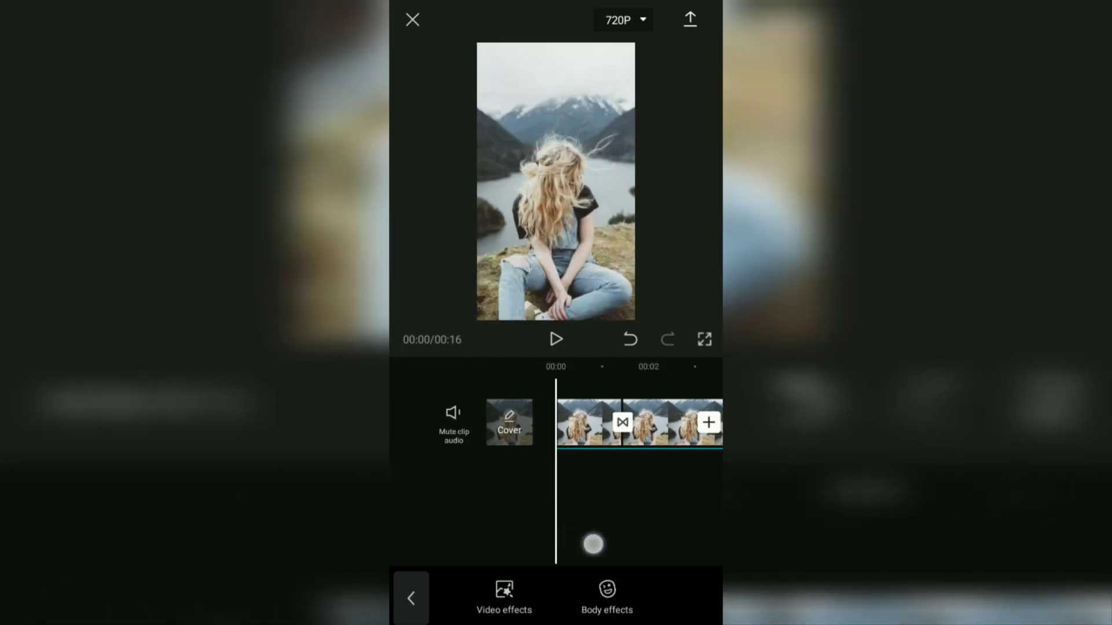
left_click(587, 423)
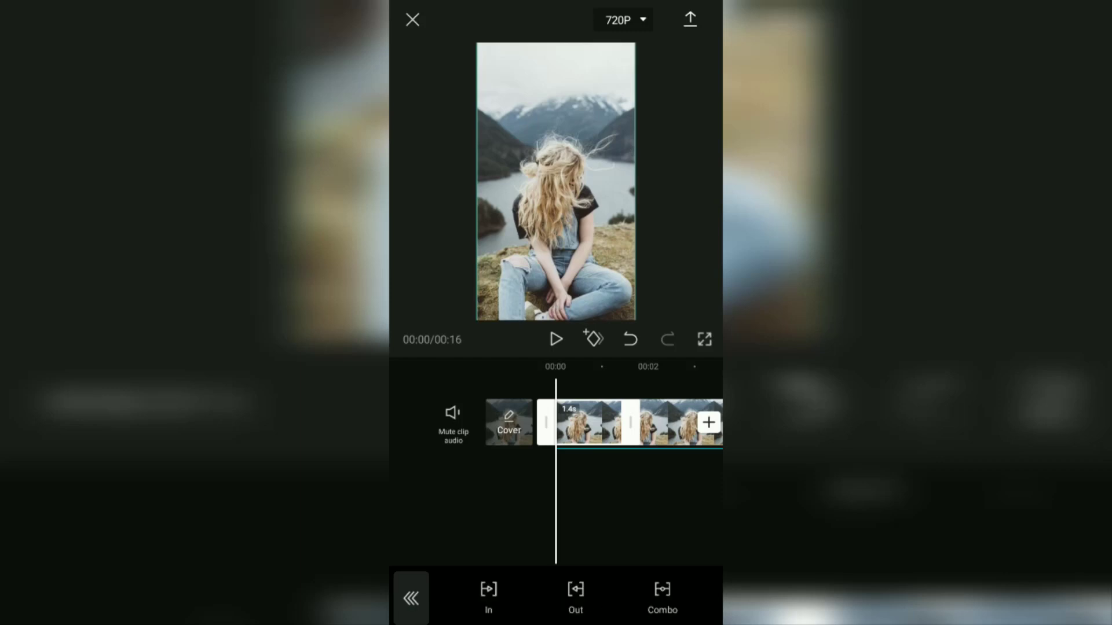
left_click(489, 598)
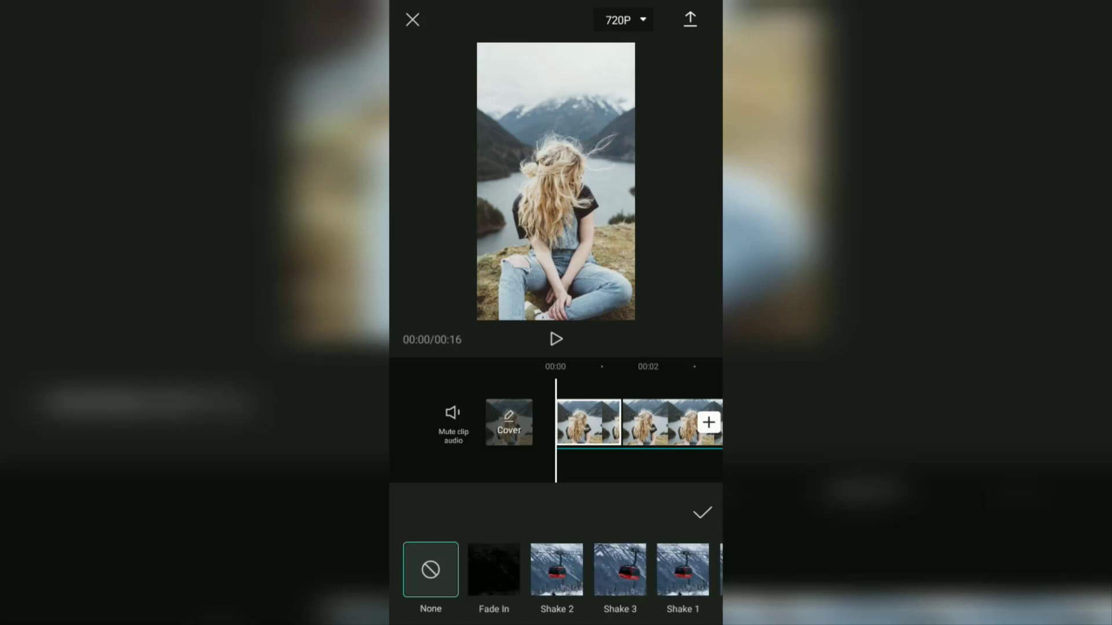
left_click(494, 570)
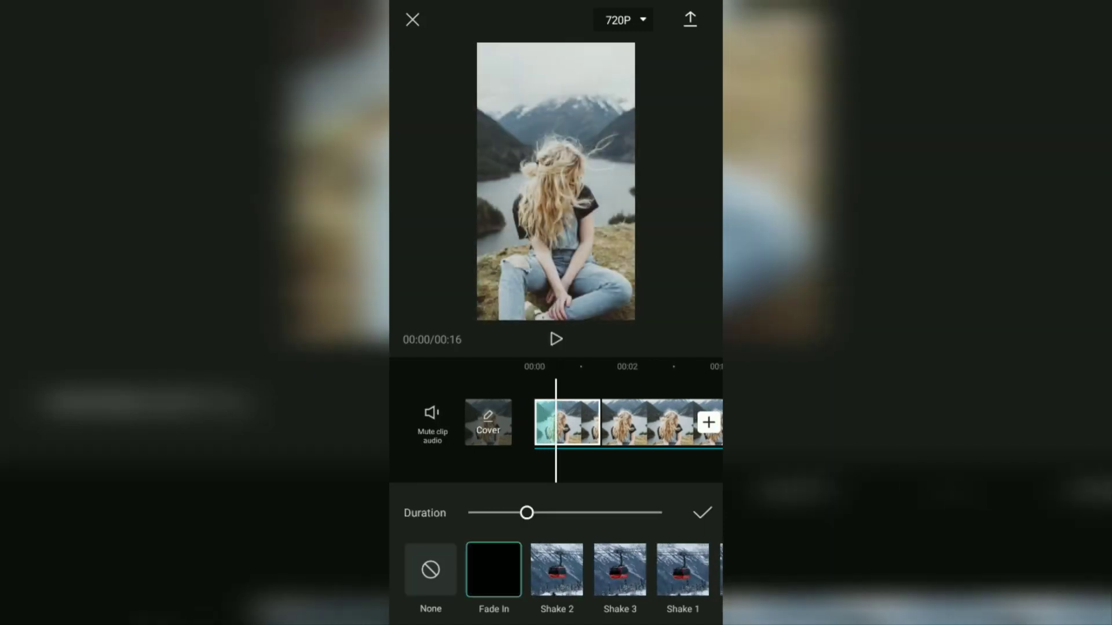
left_click_drag(532, 521, 521, 532)
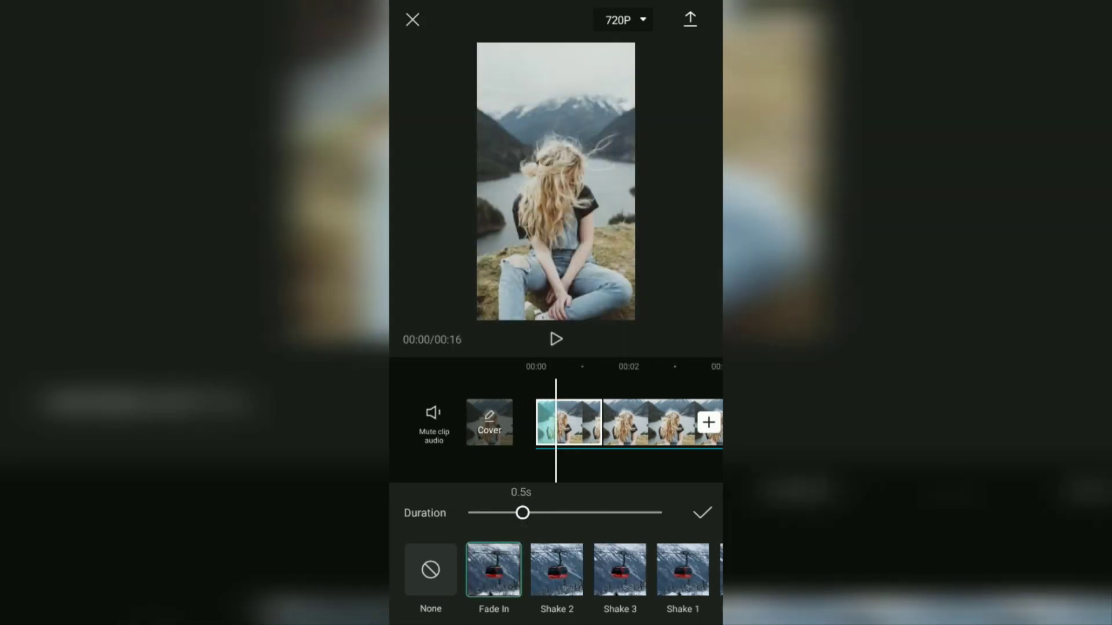
left_click(702, 512)
Export the completed vertical 3D pop-out photo video
left_click(558, 526)
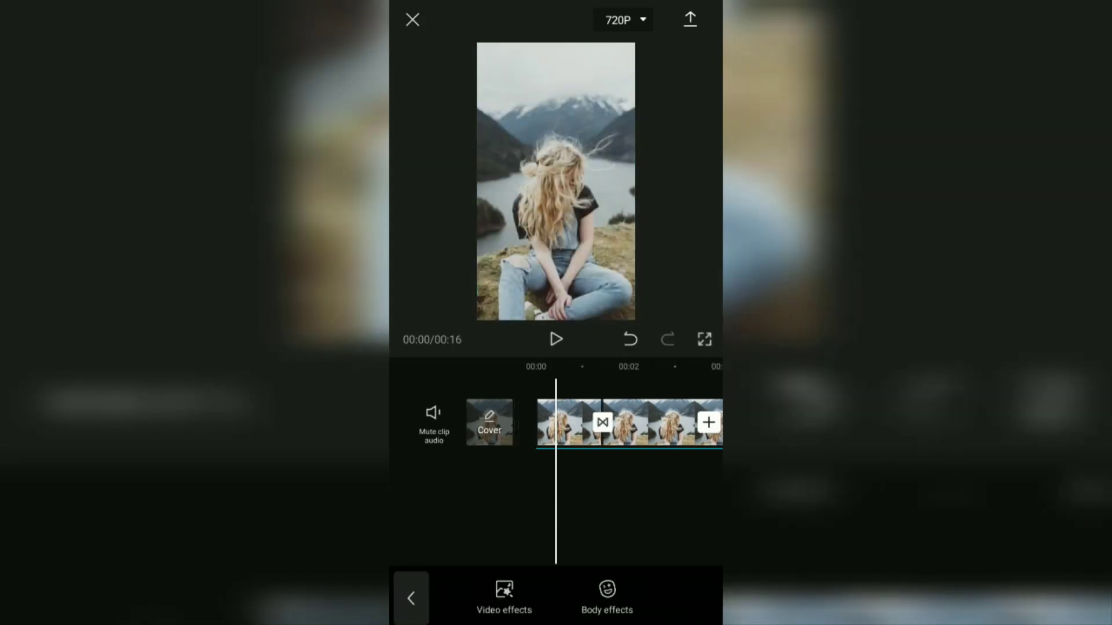